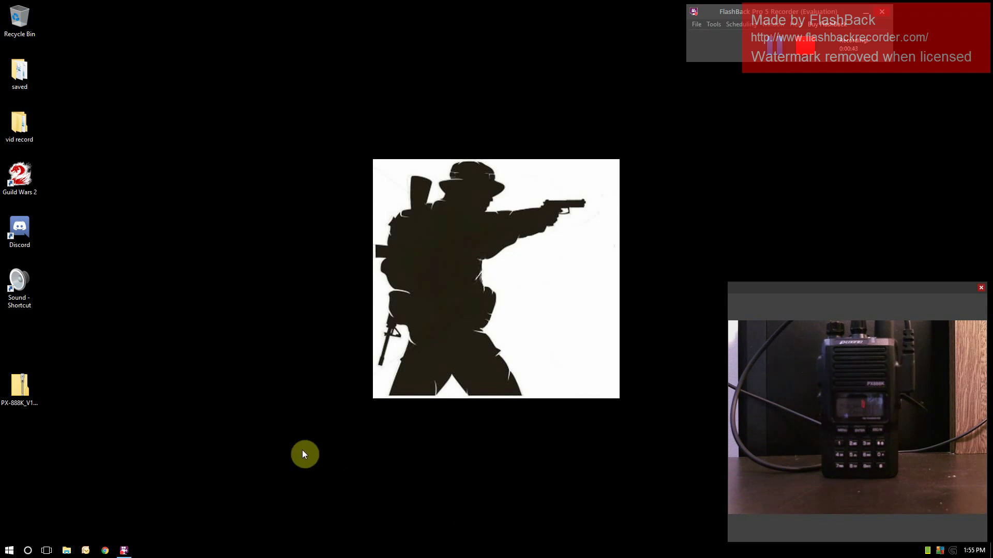
Check in Device Manager's Ports (COM & LPT) that USB-SERIAL CH340 is on COM3, then close it.
right_click(11, 552)
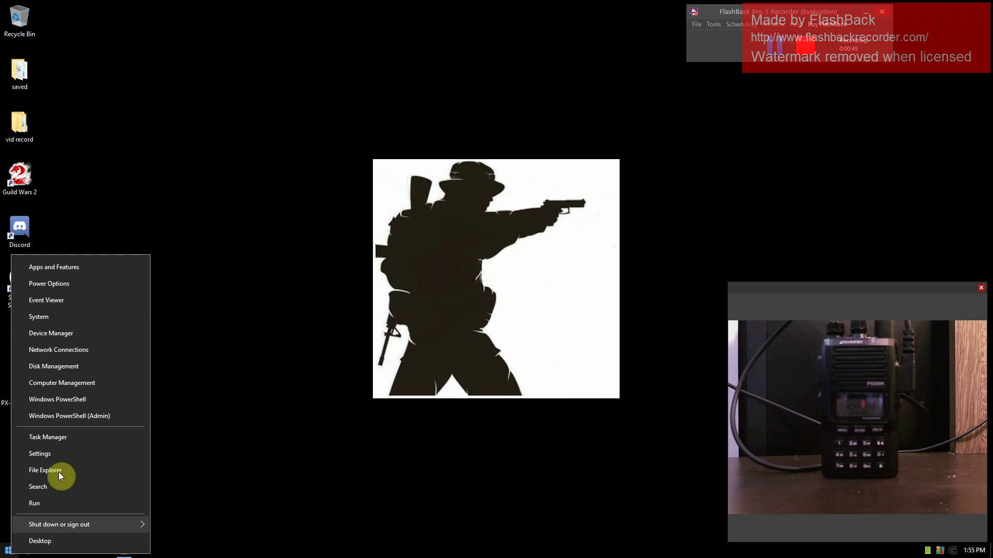
click(97, 334)
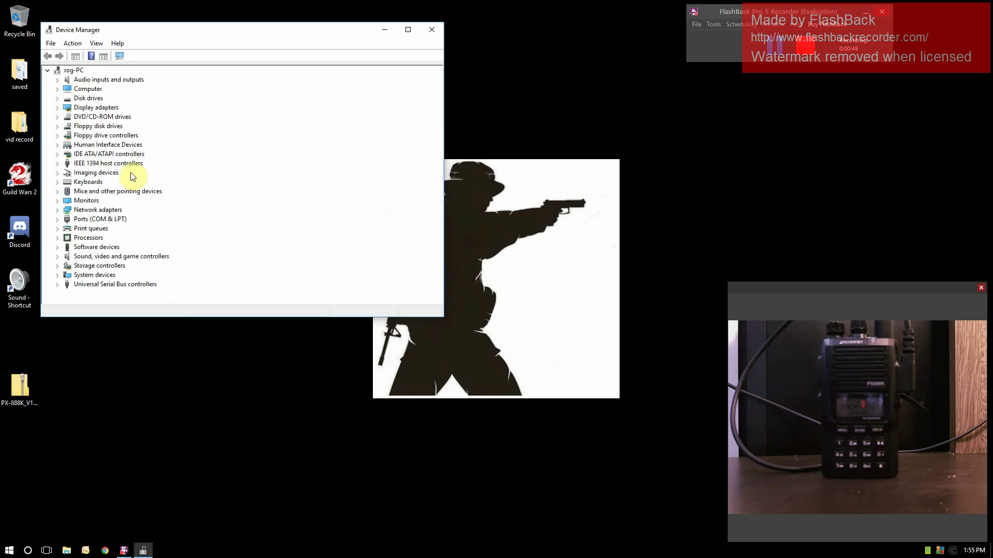
double_click(84, 221)
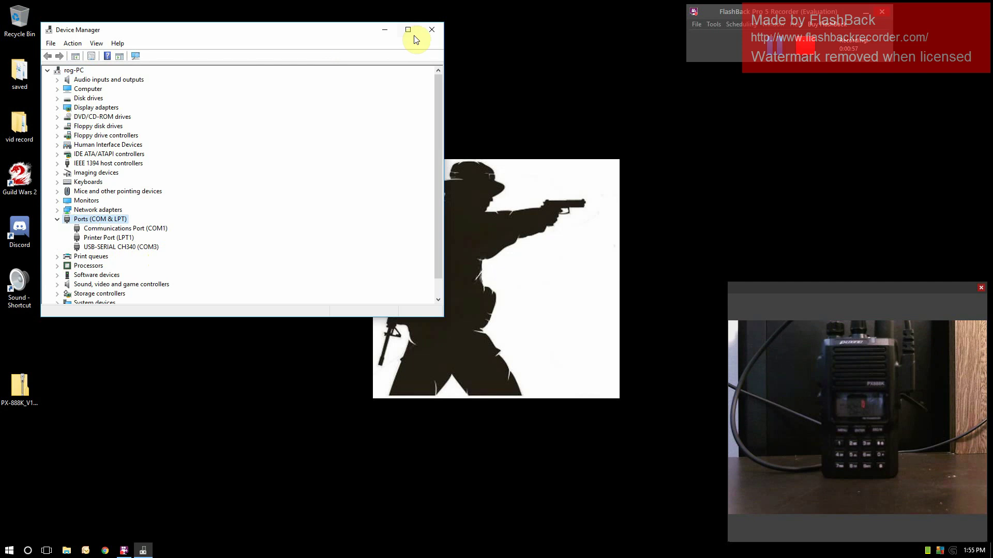
click(431, 32)
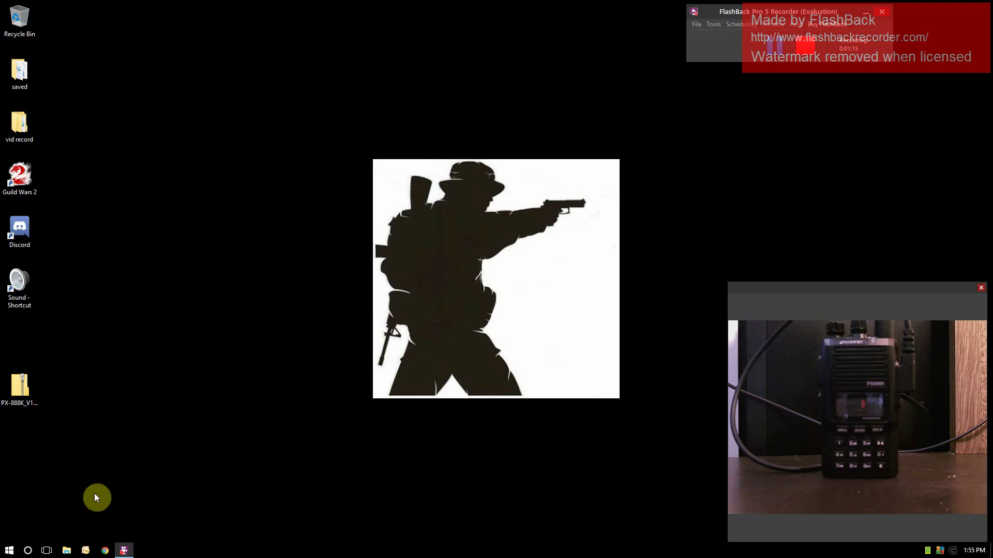
Launch the PX888 UV app from its folder in the Start menu's app list.
click(8, 553)
scroll(91, 433, down, 10)
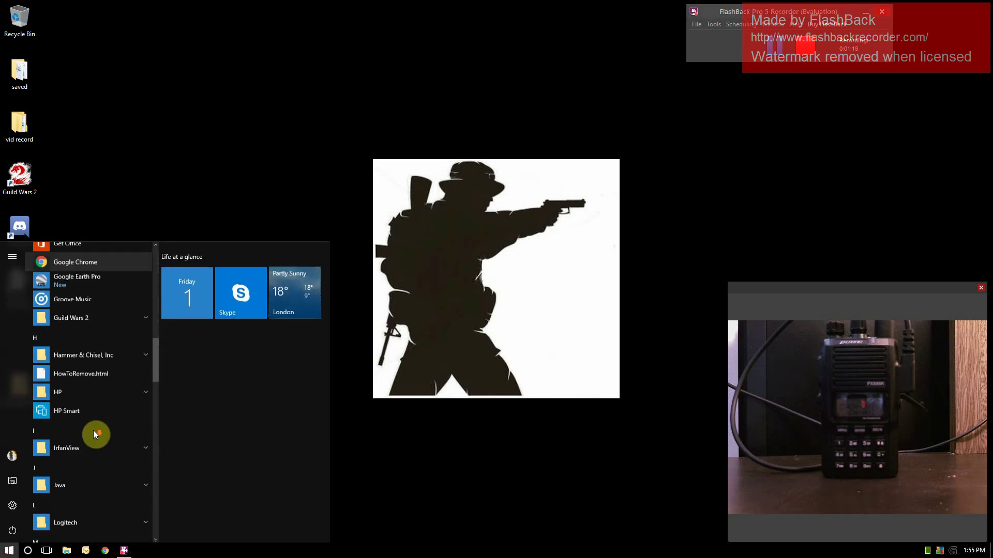
scroll(92, 426, down, 15)
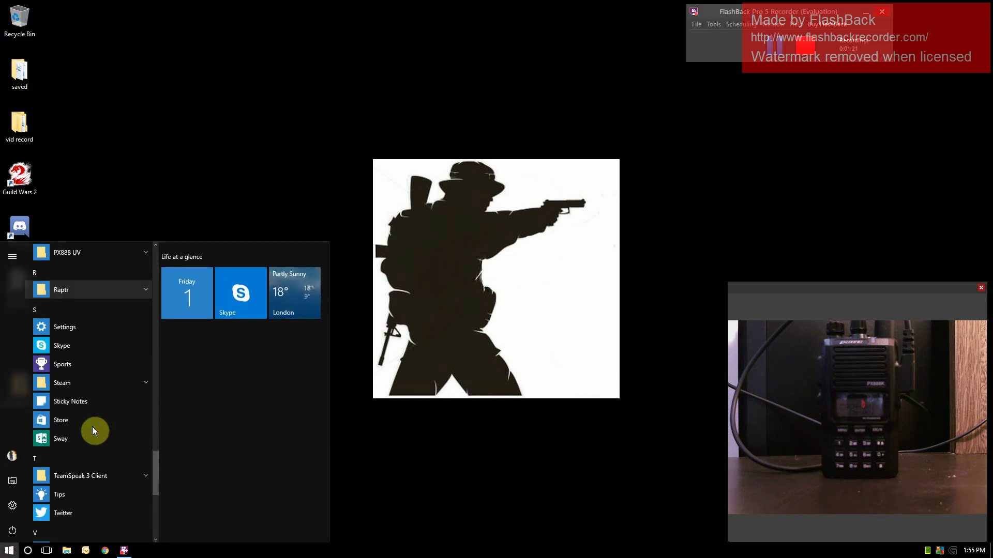
scroll(92, 426, down, 7)
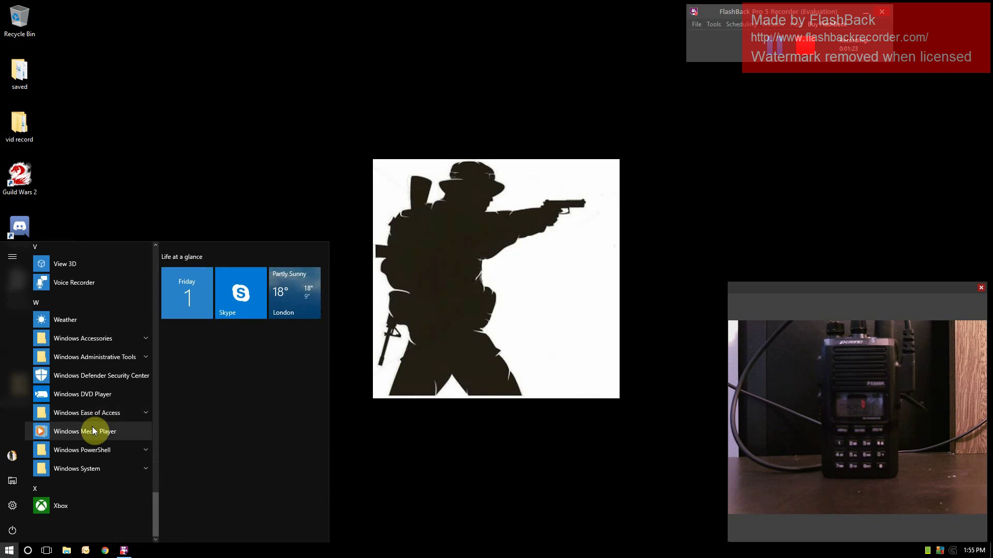
scroll(92, 427, up, 6)
scroll(92, 426, up, 10)
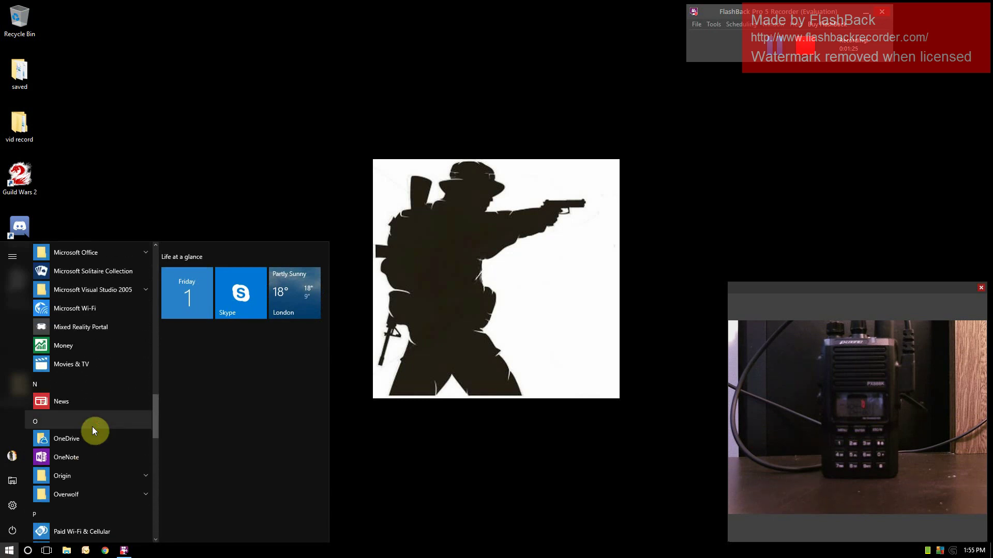
scroll(92, 427, up, 4)
scroll(92, 427, down, 10)
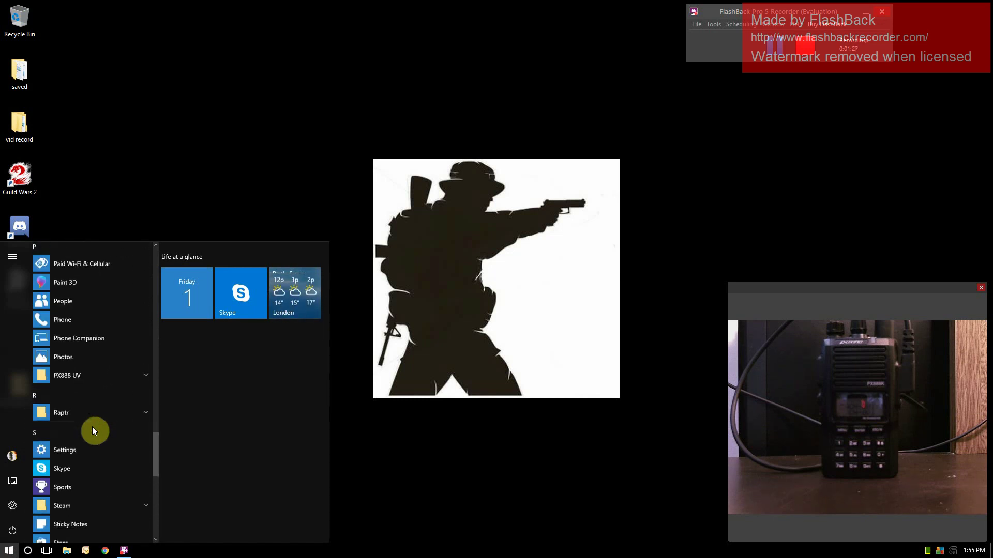
click(82, 374)
click(85, 393)
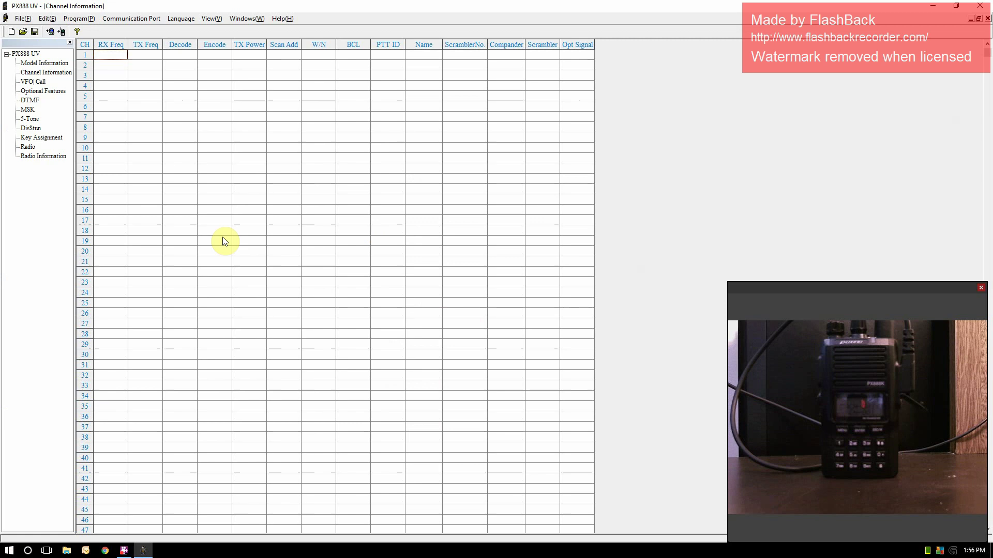
Set the Communication Port to COM3 and confirm.
click(135, 17)
click(503, 238)
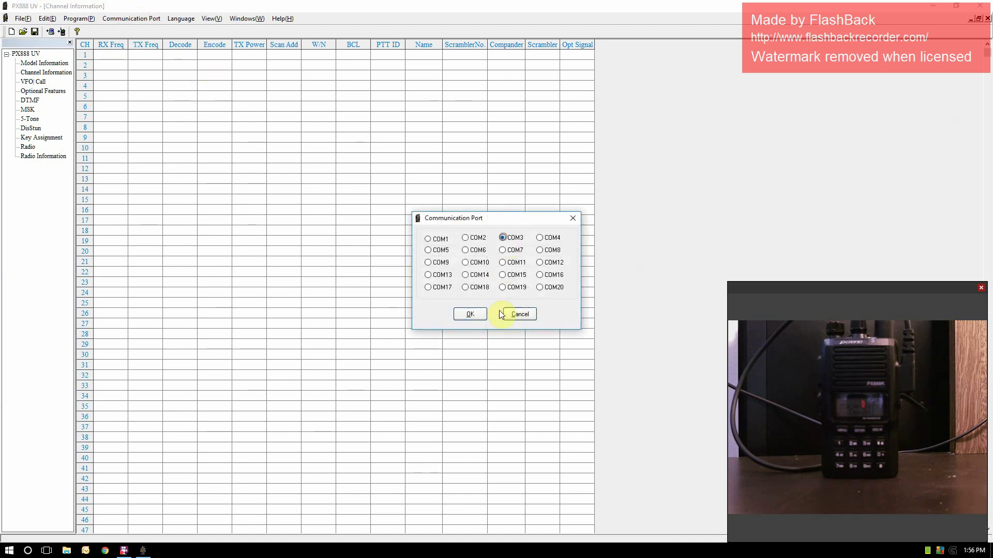
click(470, 313)
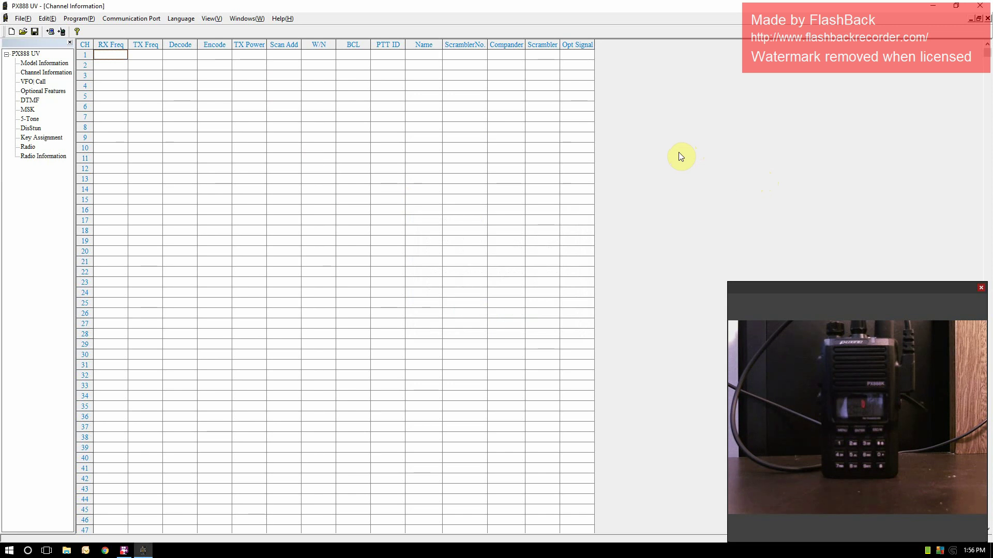
Open puxing888kdefault.tw.dat from the radiosetup folder.
click(22, 19)
click(36, 43)
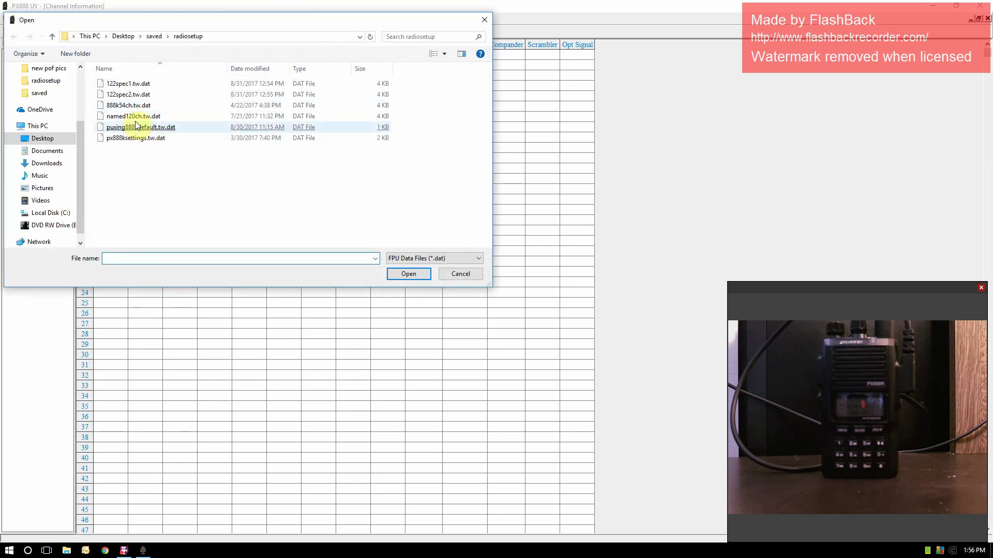
double_click(145, 127)
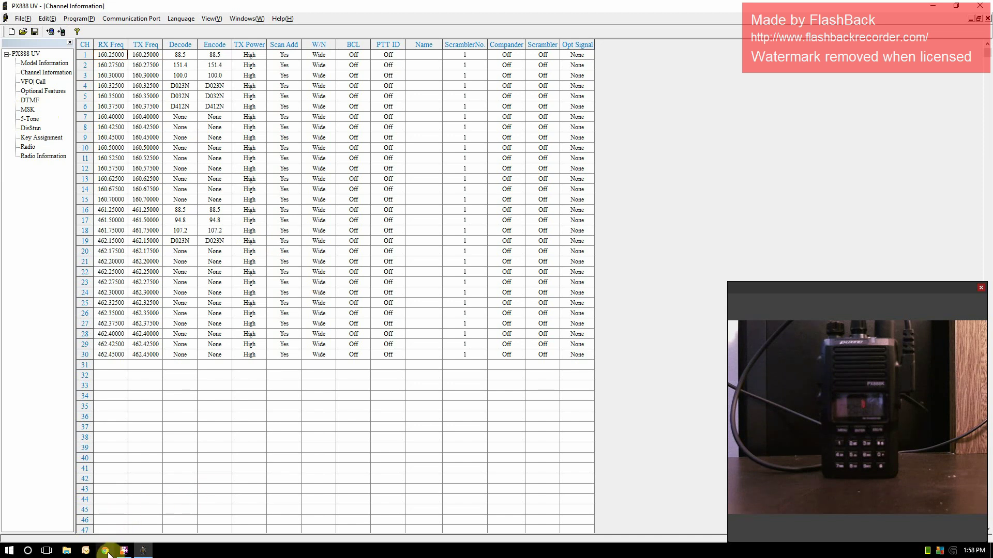
click(124, 550)
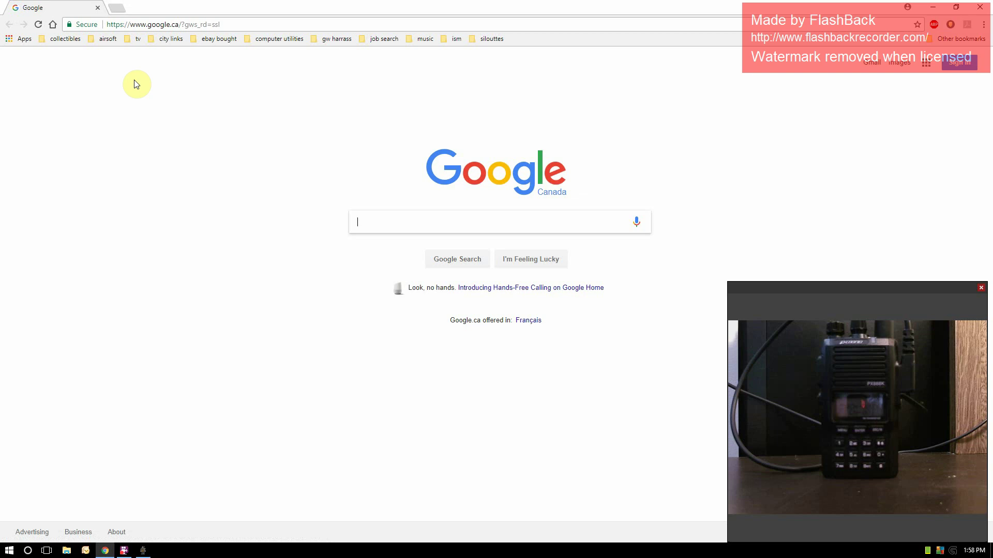
click(108, 40)
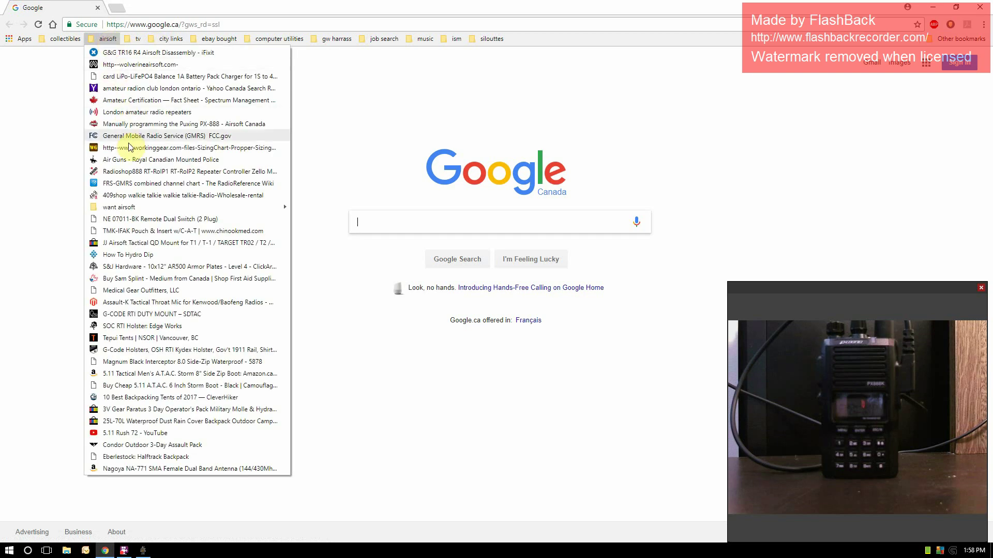
click(133, 176)
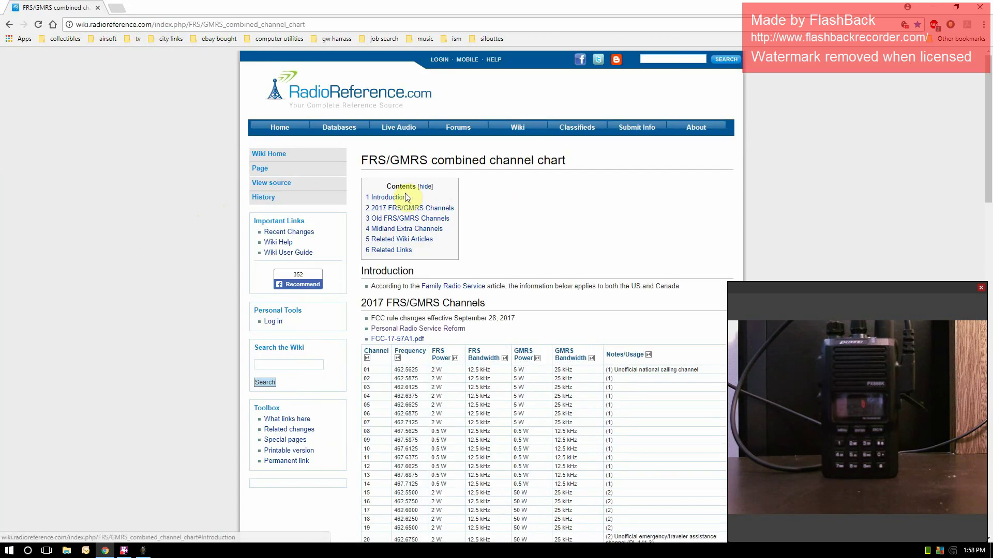
scroll(500, 186, down, 14)
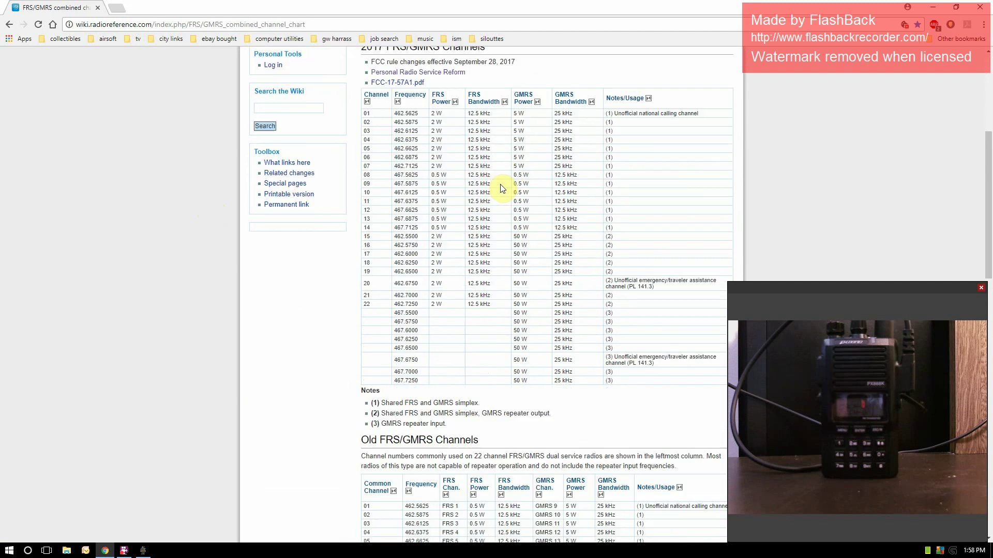
scroll(498, 238, down, 8)
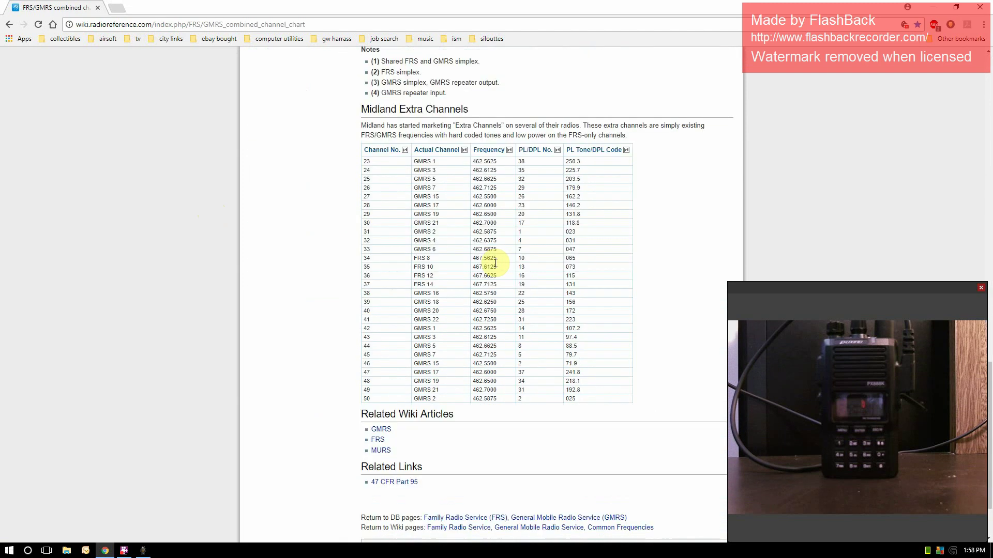
scroll(500, 269, up, 6)
scroll(499, 281, up, 15)
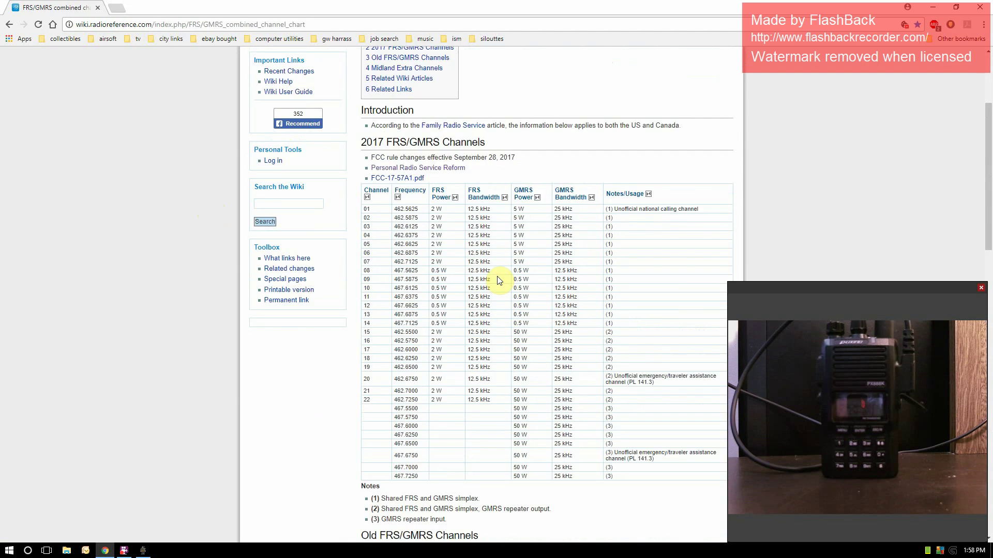
scroll(500, 281, down, 5)
scroll(499, 281, down, 4)
scroll(497, 281, up, 9)
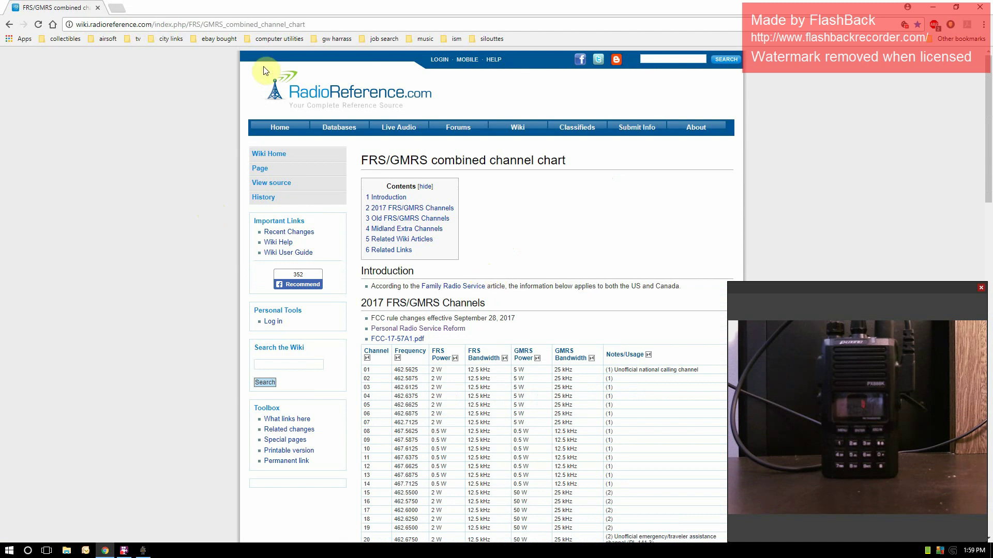
click(932, 7)
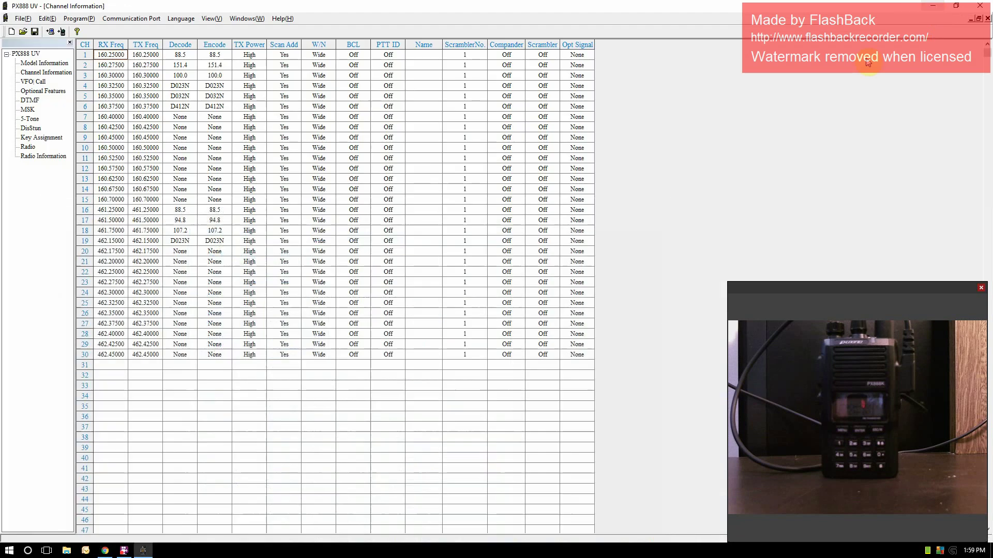
Add channel 31 at 462.56250 with Narrow bandwidth.
click(106, 366)
text(462.56)
text(25)
click(153, 364)
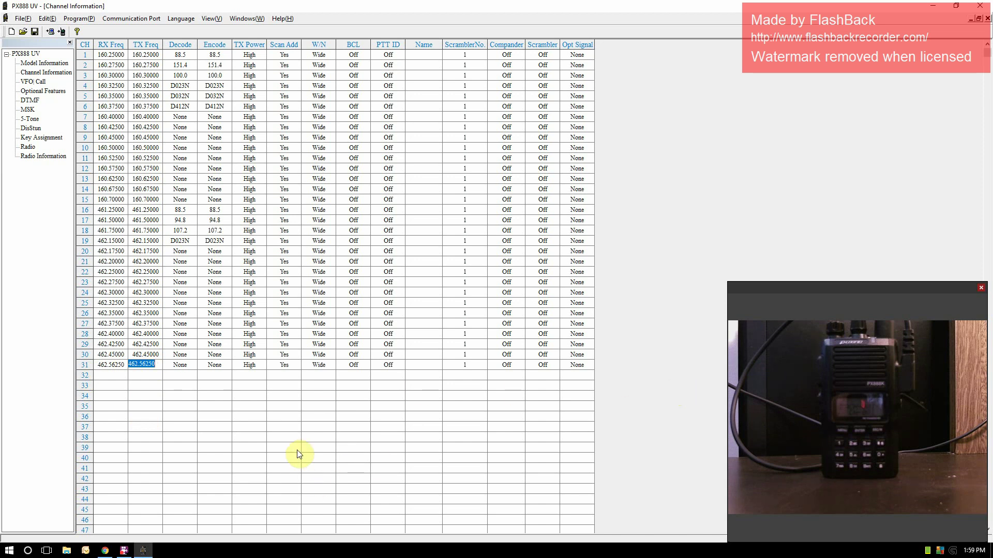
click(330, 368)
click(326, 385)
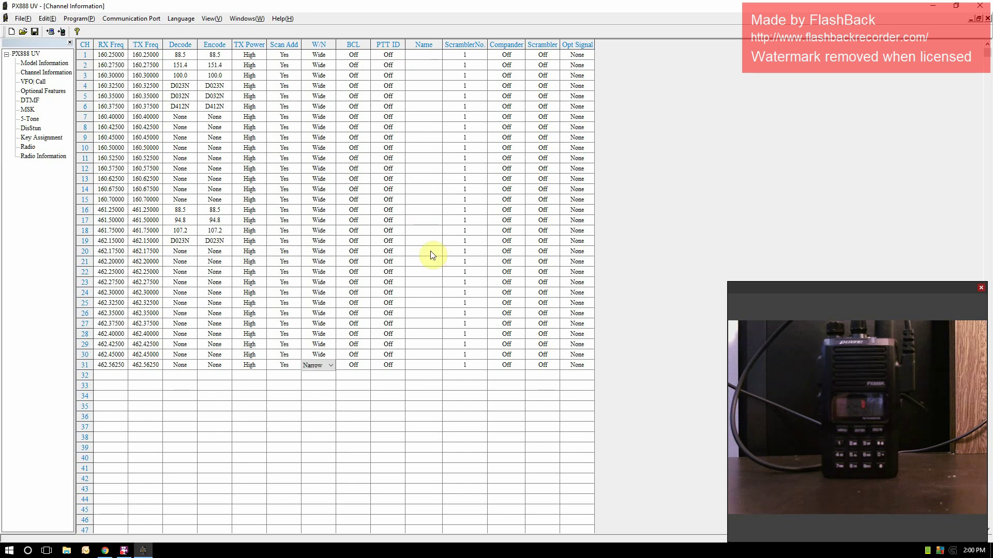
click(440, 406)
Give channel 31 scrambler number 8, turn the scrambler On, and keep Opt Signal at None.
click(474, 365)
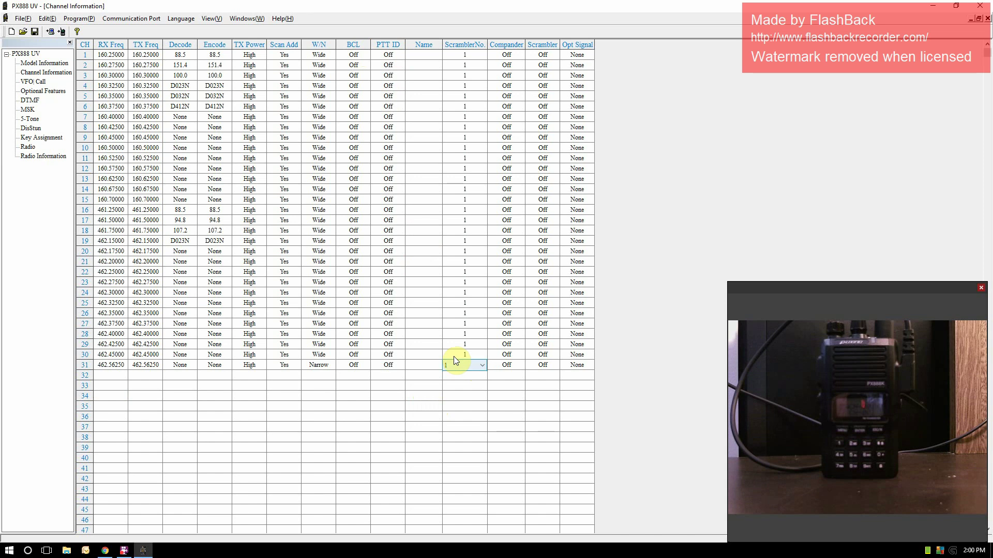
key(8)
click(519, 401)
click(552, 365)
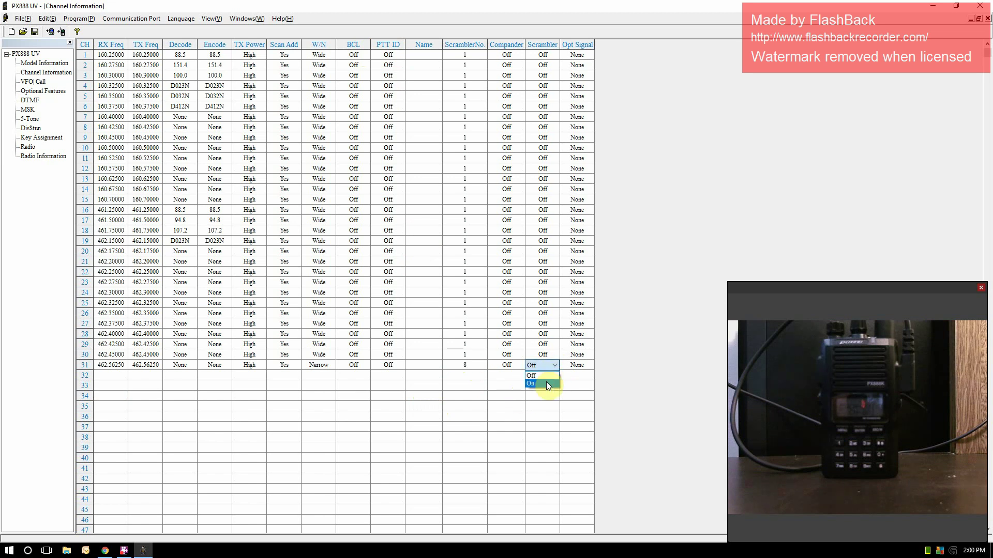
click(547, 383)
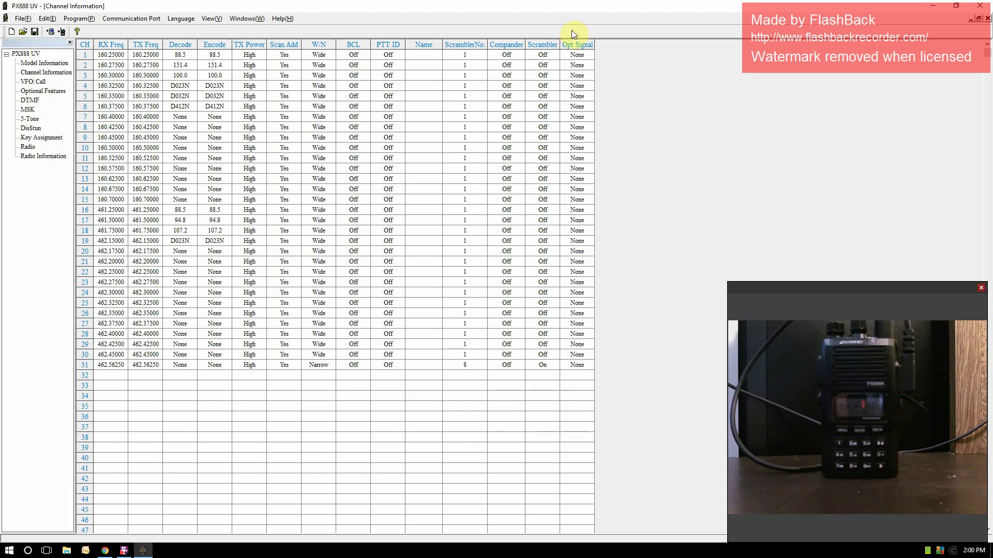
click(582, 364)
click(591, 365)
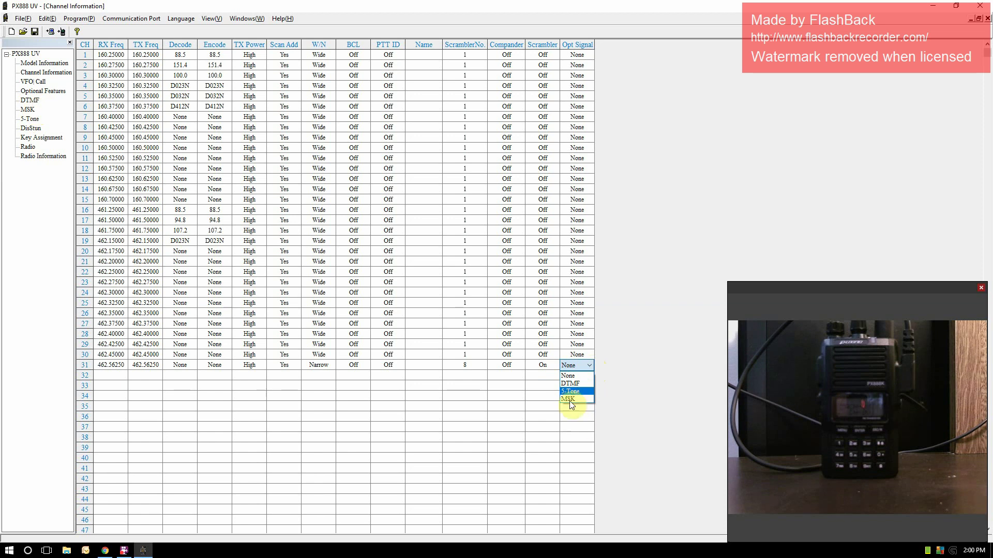
click(576, 375)
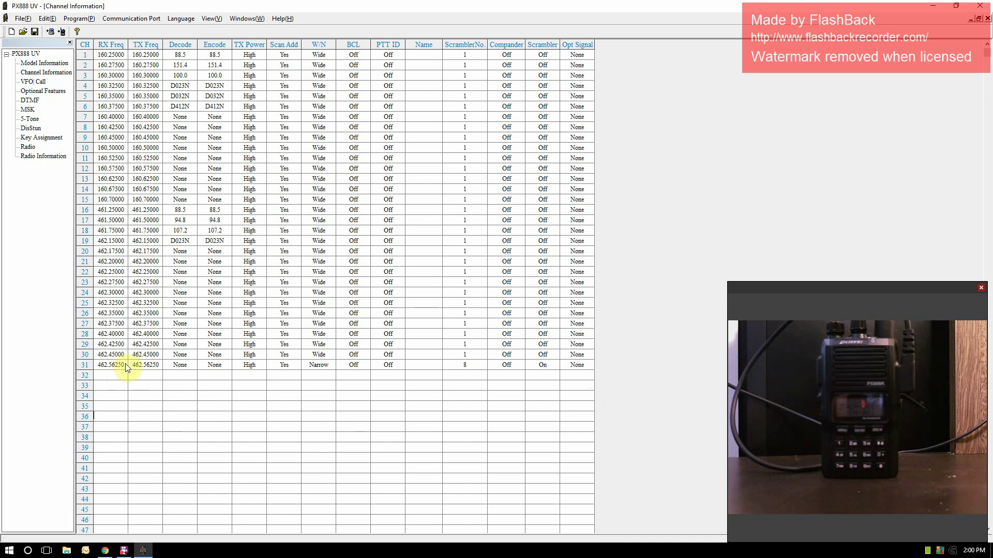
Set channel 31's scrambler back to Off with scrambler number 1.
click(546, 376)
click(478, 365)
click(481, 366)
click(466, 378)
Add channel 32 at 464.50000 with 67.0 decode and encode tones and Narrow bandwidth.
click(114, 375)
text(464.5000)
key(Return)
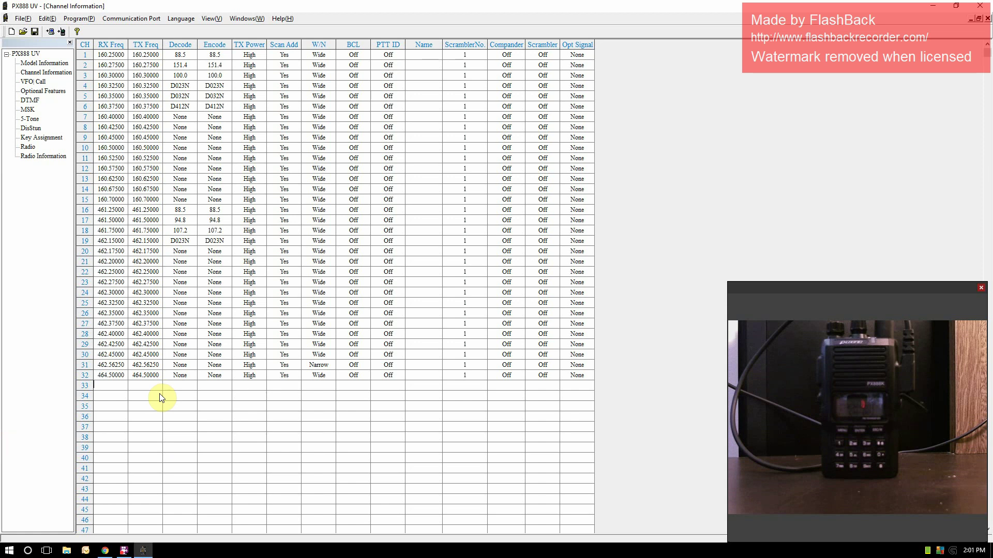
click(192, 377)
click(192, 376)
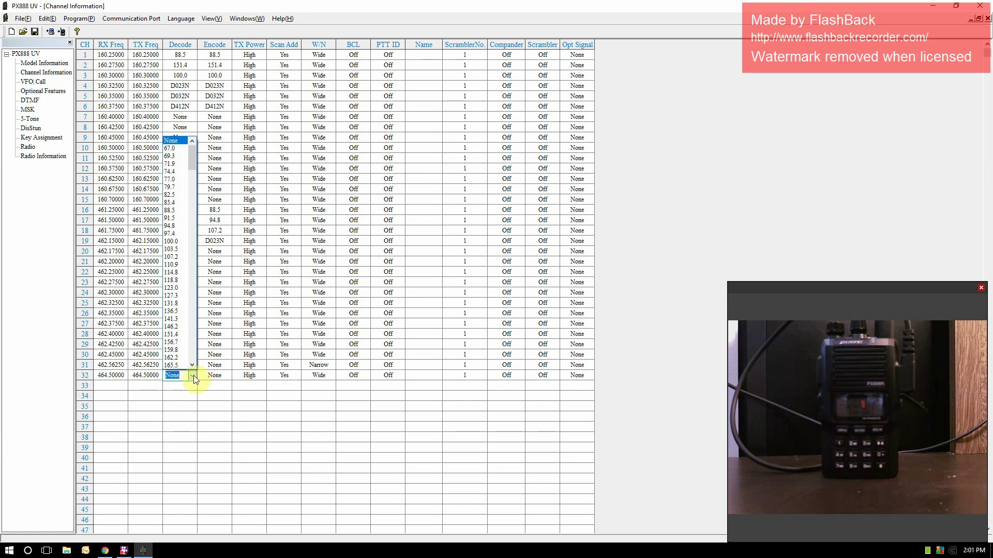
click(171, 148)
click(226, 375)
click(228, 375)
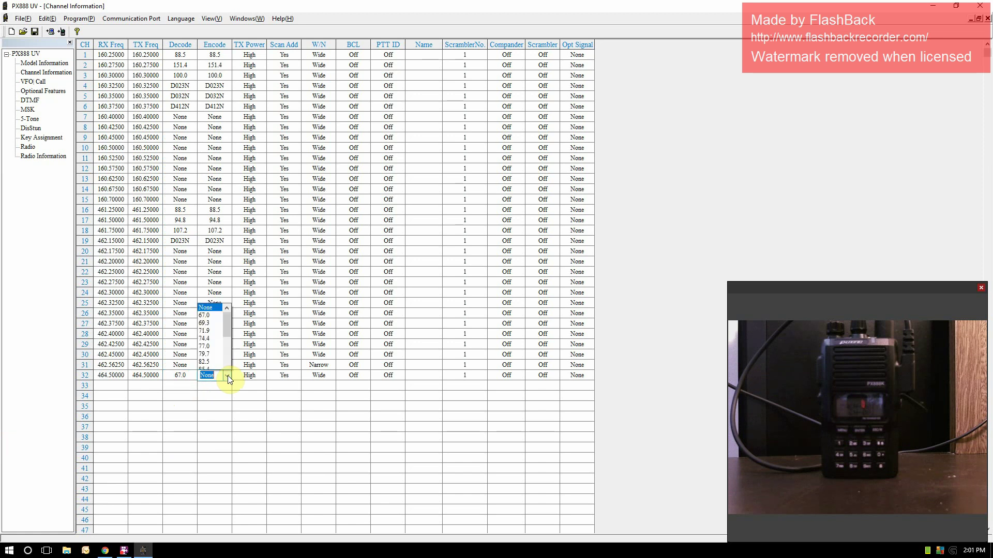
click(206, 149)
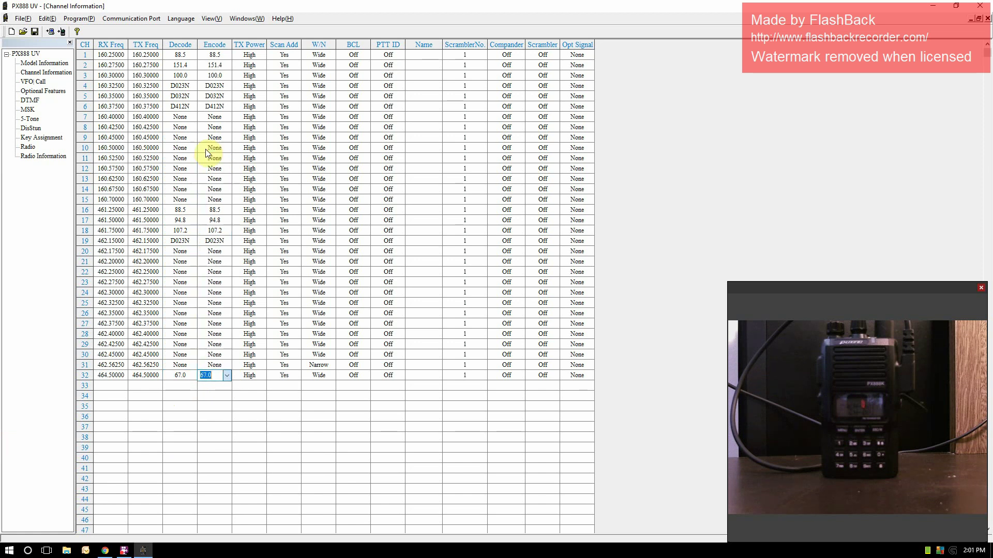
click(281, 406)
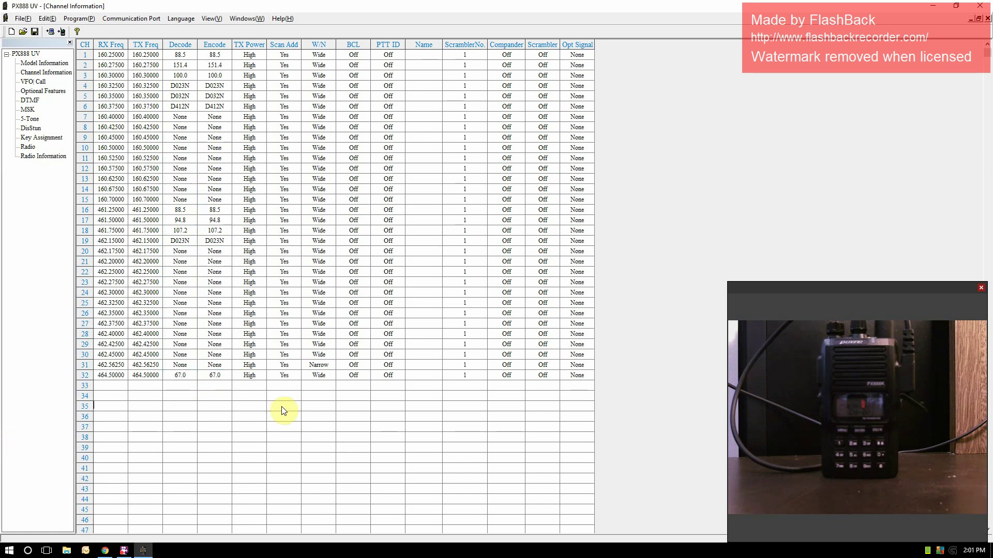
click(329, 376)
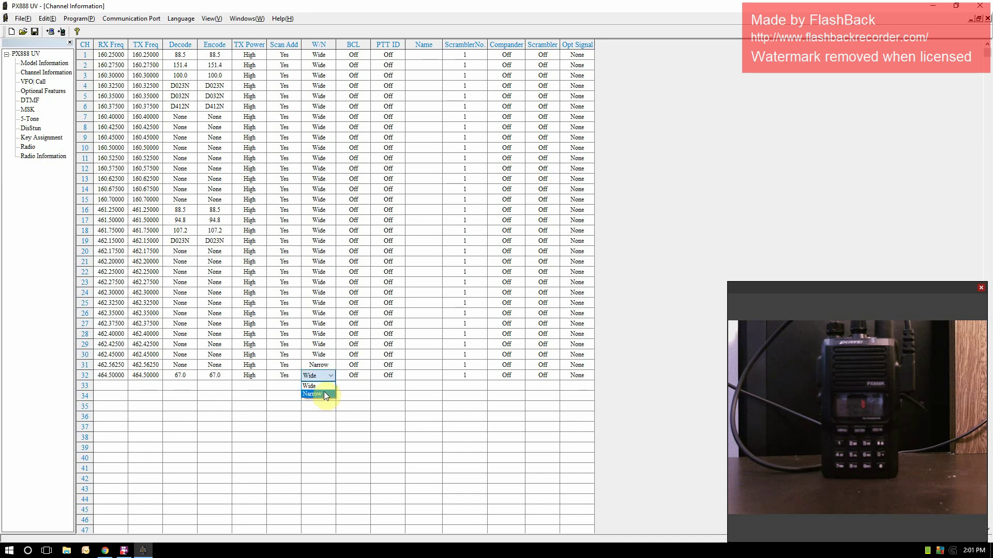
click(324, 393)
click(321, 439)
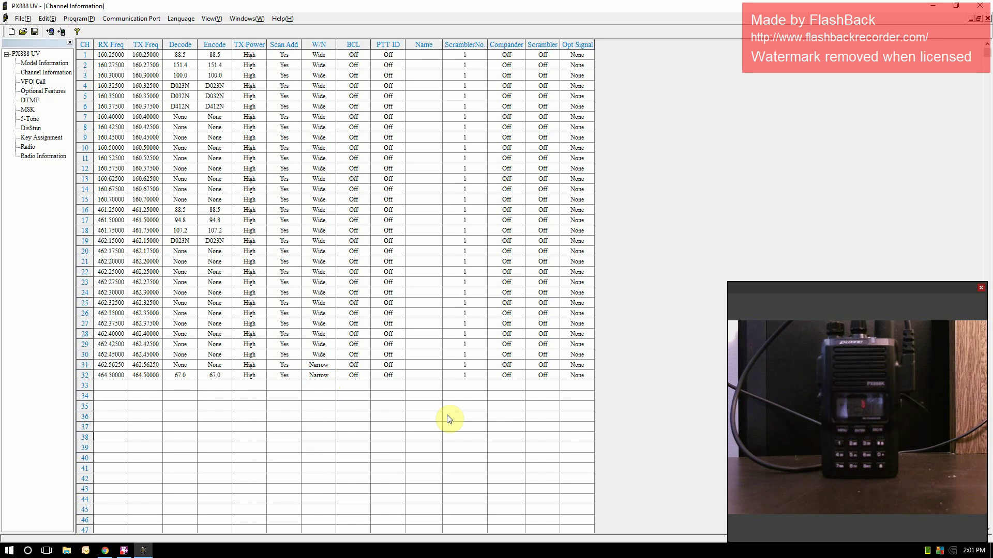
Enter 151.625 as channel 33's frequency and pick 67.0 for both its decode and encode tones.
click(111, 388)
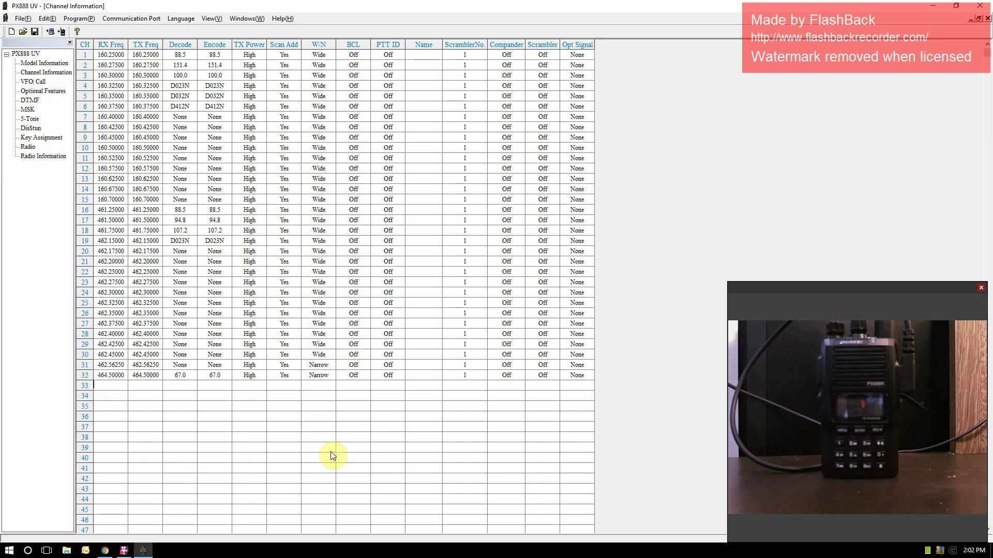
text(151.6250)
click(188, 409)
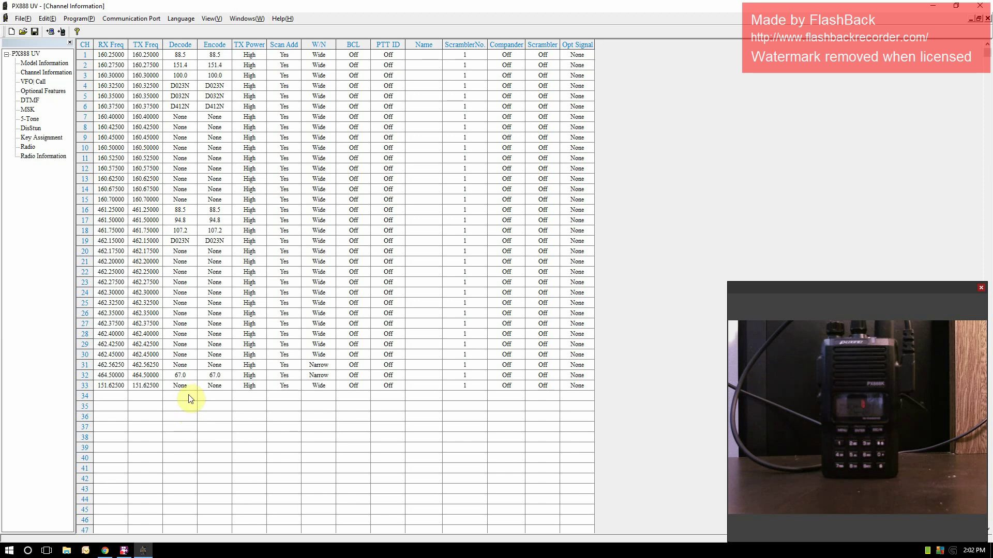
click(194, 386)
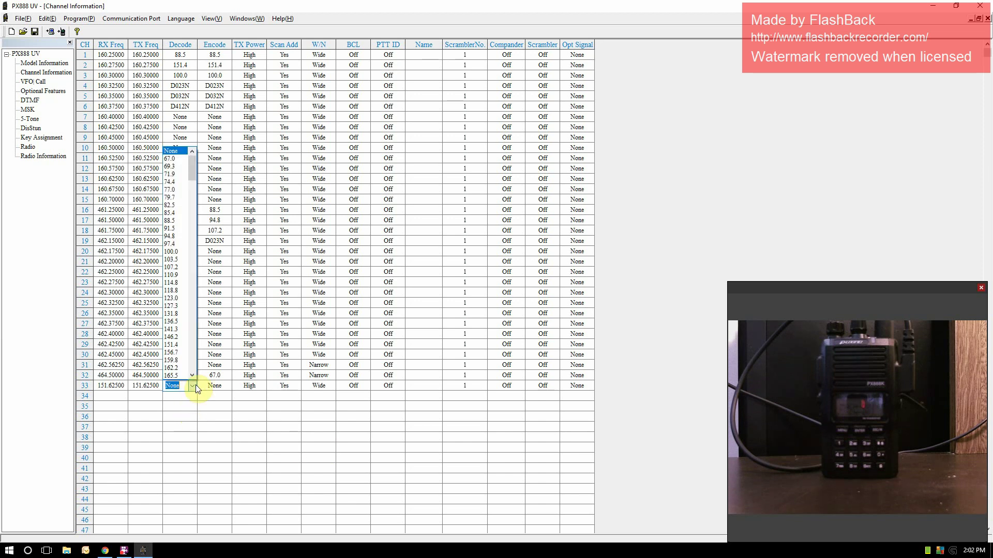
click(176, 158)
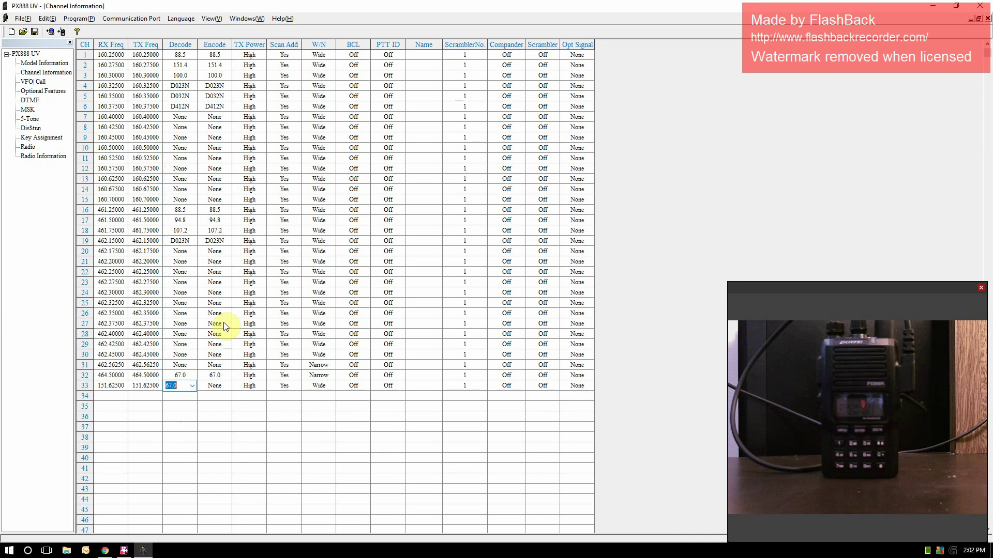
click(225, 386)
click(226, 385)
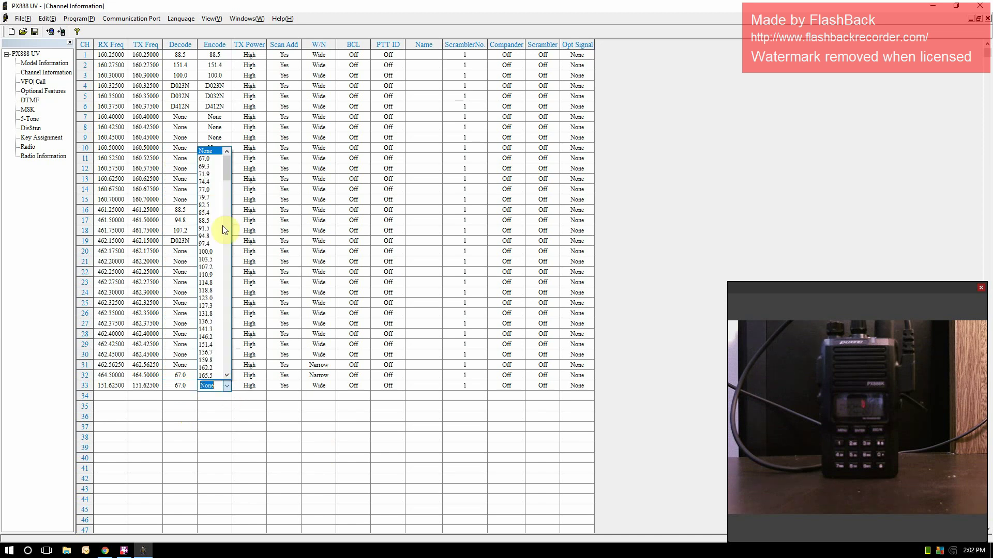
click(213, 159)
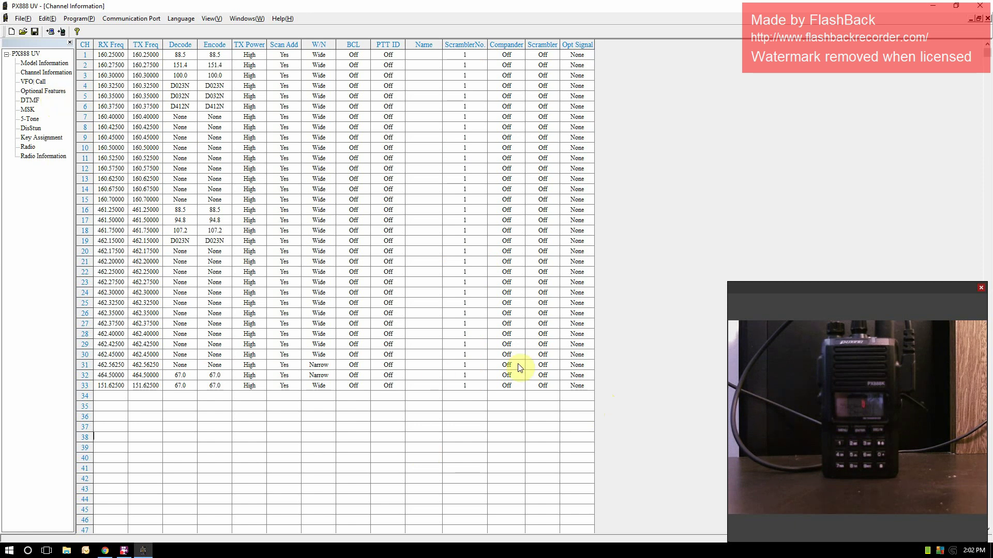
In Optional Features, set the VOX Delay Time to 1sec.
click(54, 92)
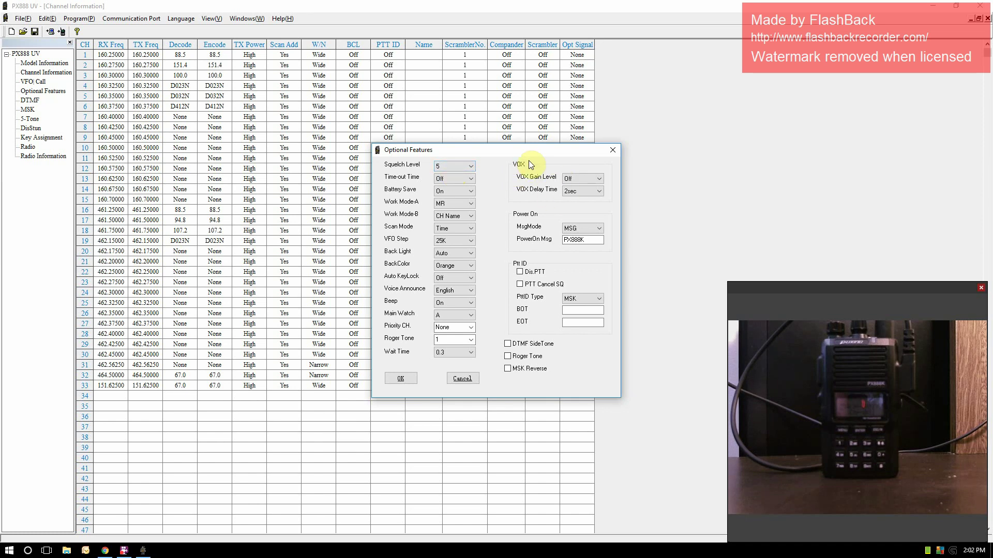
click(602, 192)
click(577, 200)
Replace the PX888K power-on message with SPEC1.
click(589, 238)
key(BackSpace)
key(BackSpace)
key(BackSpace)
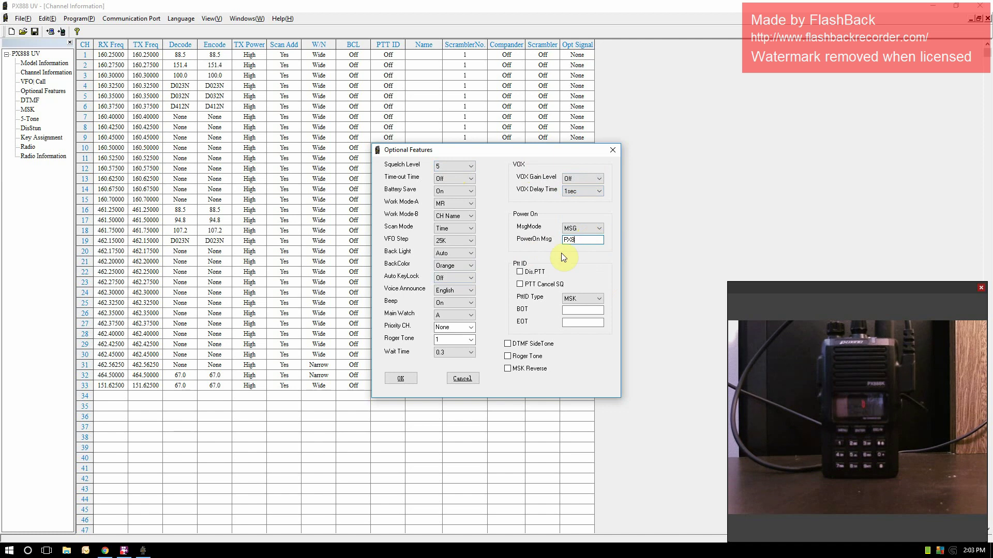
text(SPEC1)
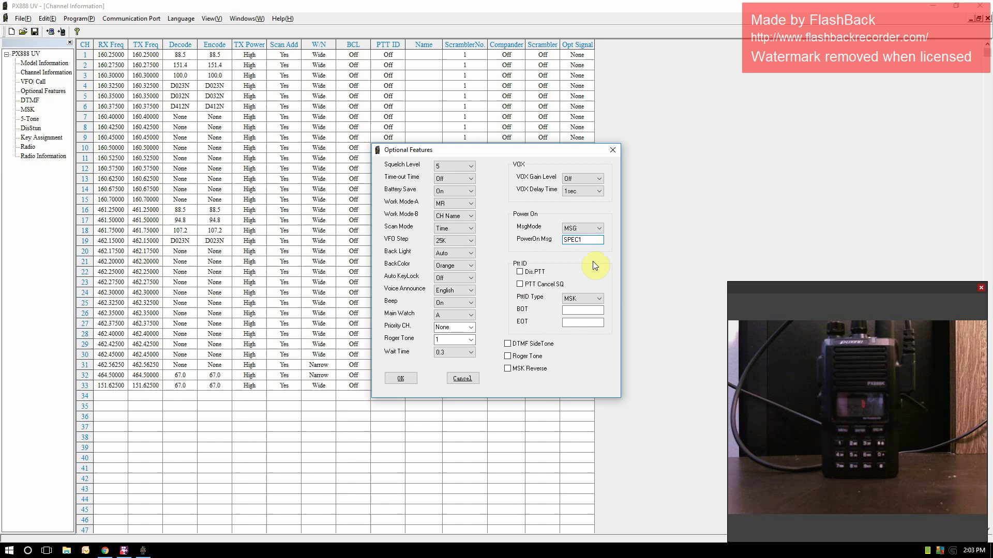
click(572, 242)
Fill in the BOT and EOT texts as spec1.
click(575, 310)
text(spec1)
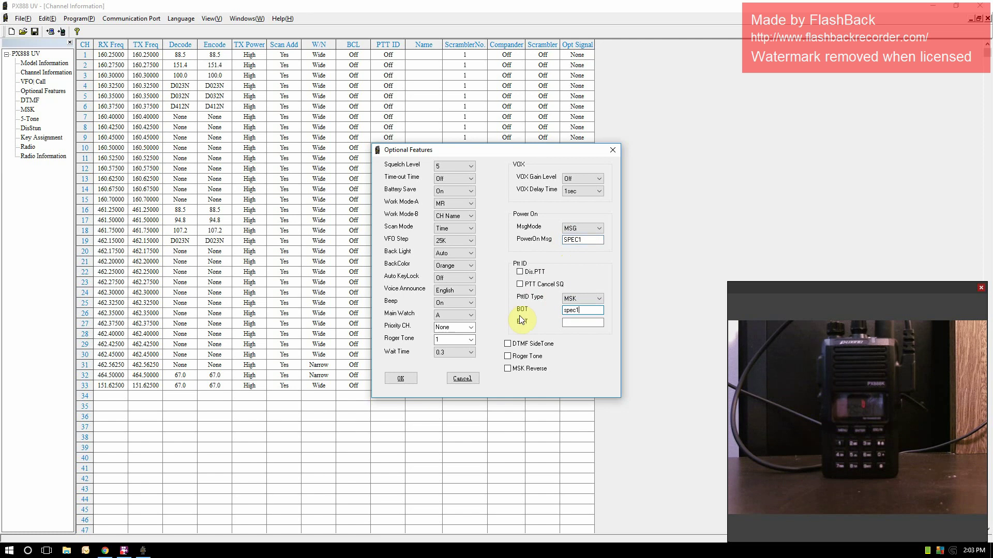
click(596, 323)
text(spec1)
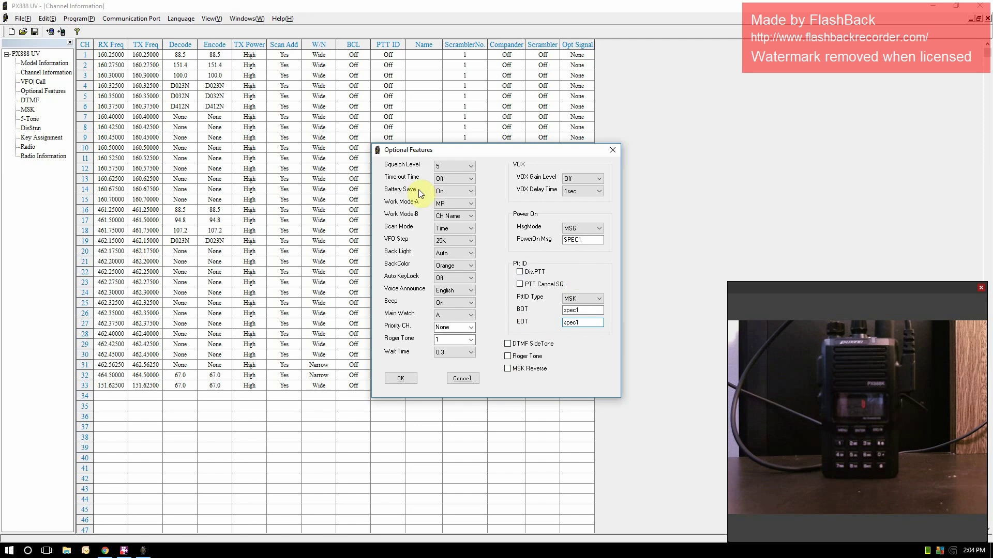
click(471, 179)
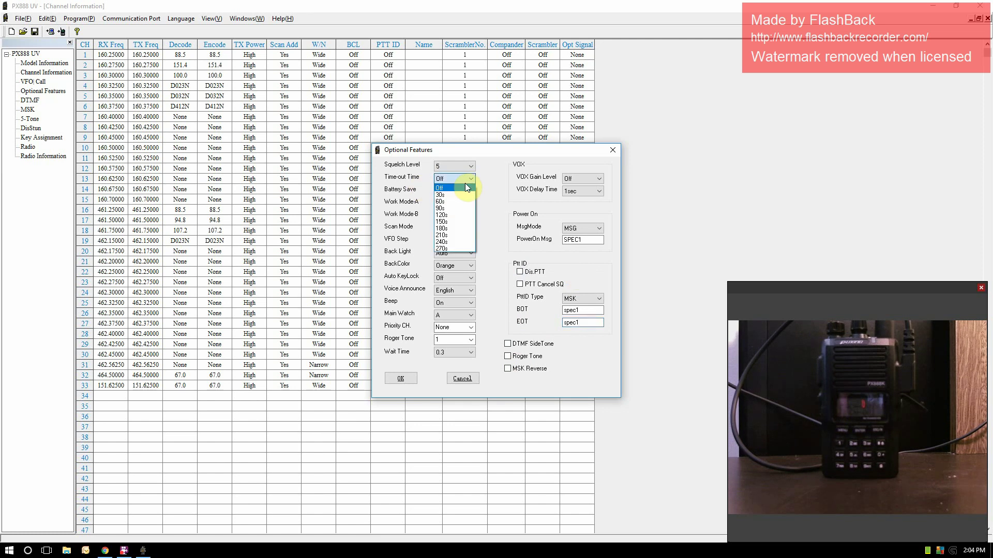
click(450, 202)
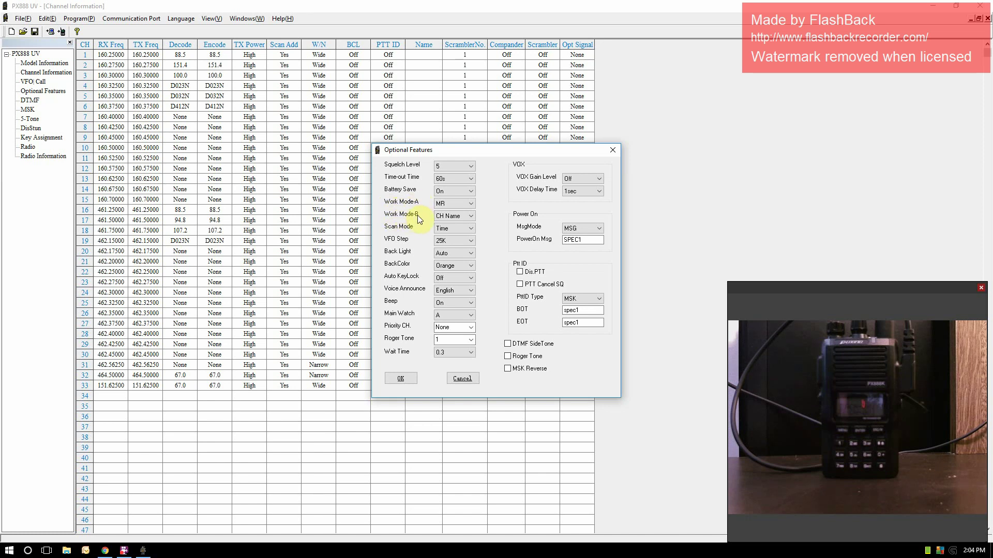
click(470, 202)
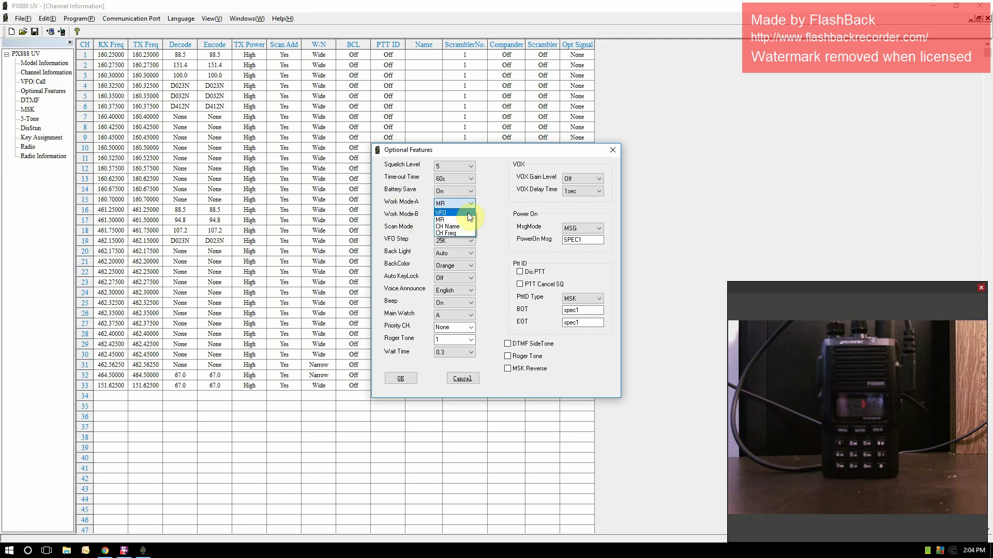
click(498, 184)
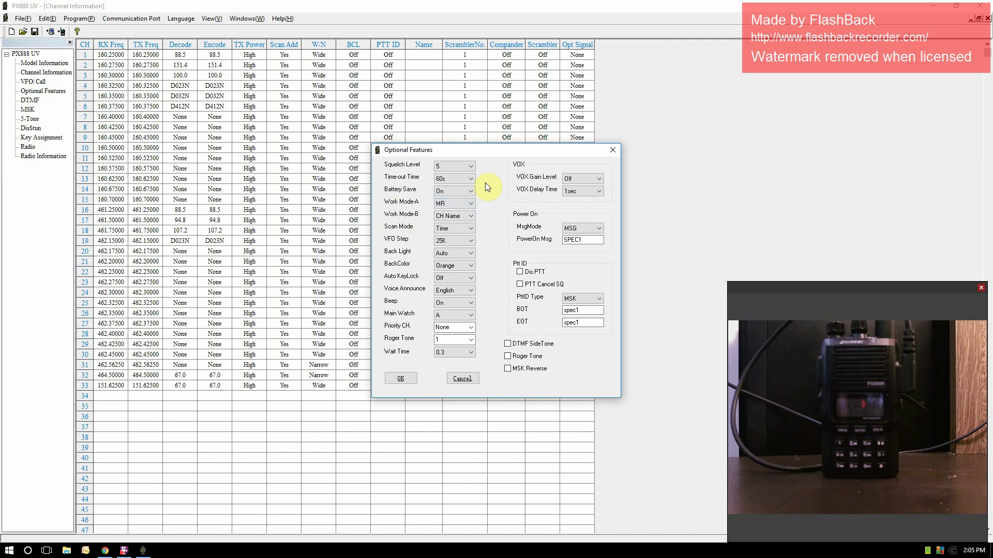
click(472, 228)
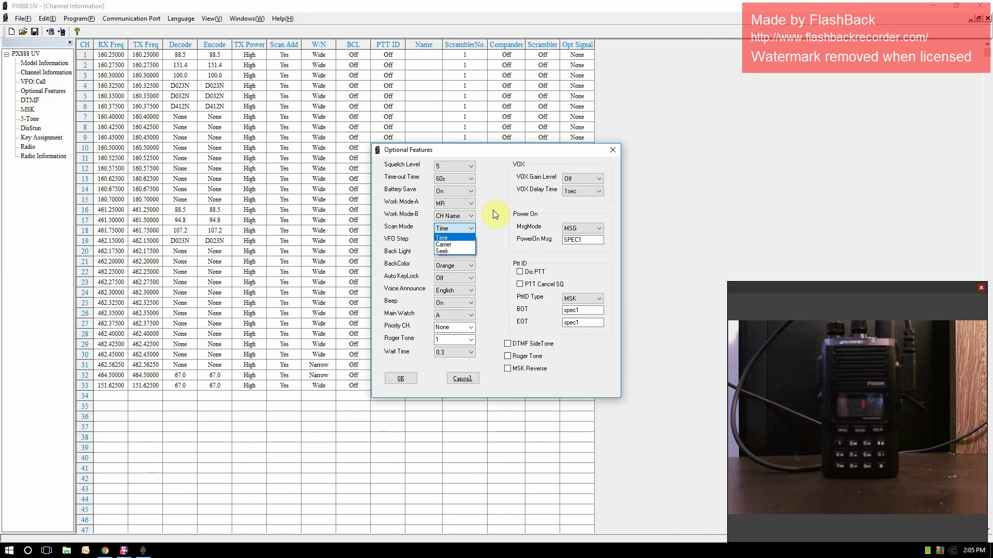
click(492, 210)
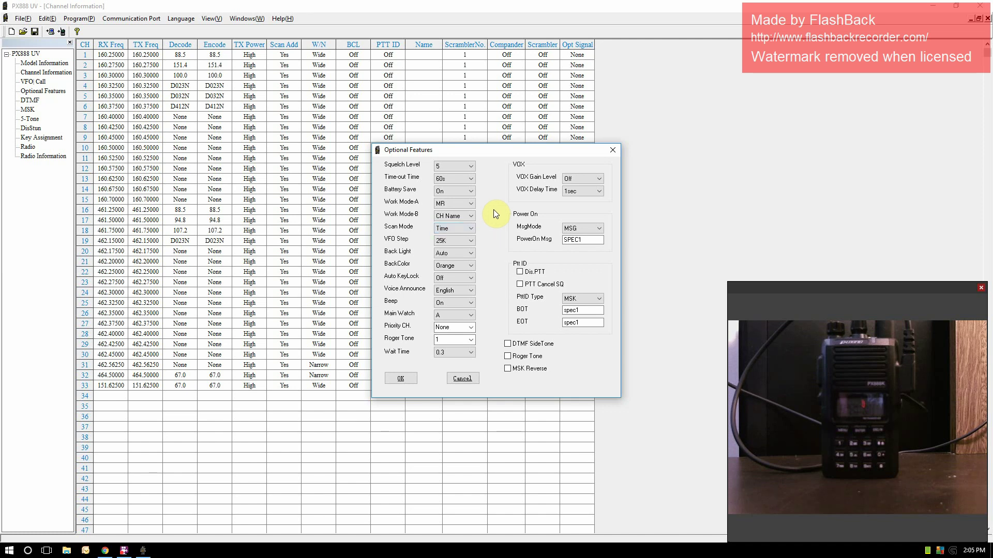
click(470, 227)
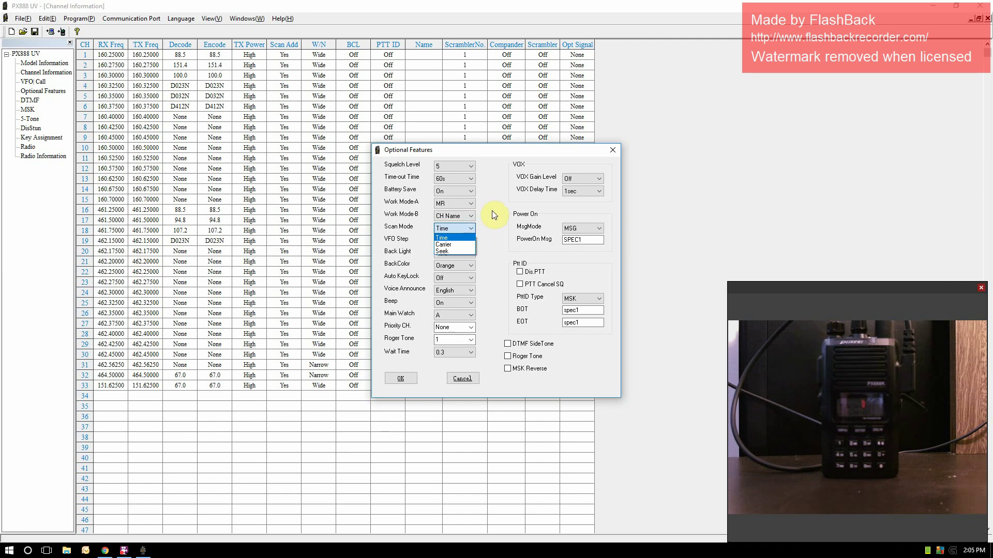
click(492, 210)
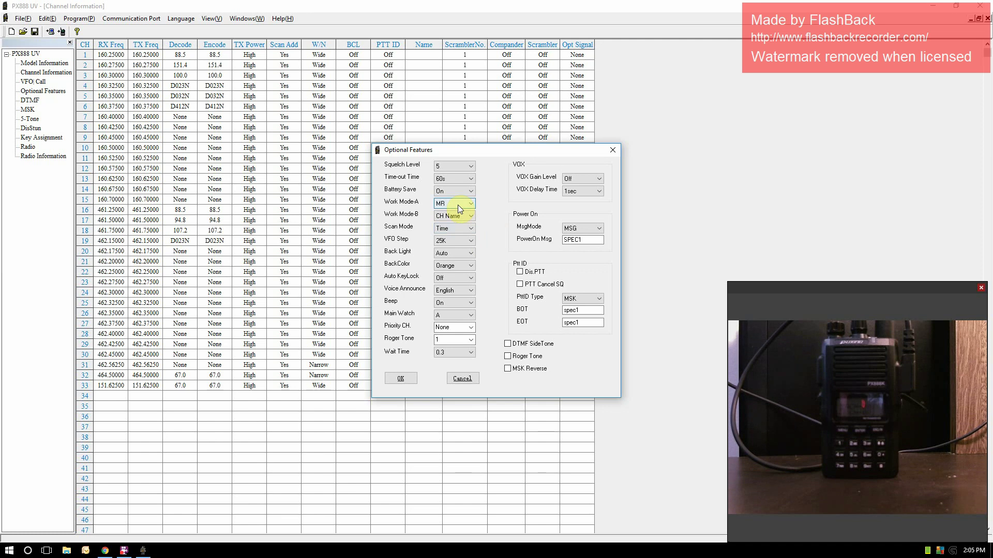
key(Tab)
key(Tab)
key(Tab)
key(Tab)
key(Tab)
Keep the backlight Orange, set Voice Announce and Beep to Off, and close Optional Features.
click(472, 268)
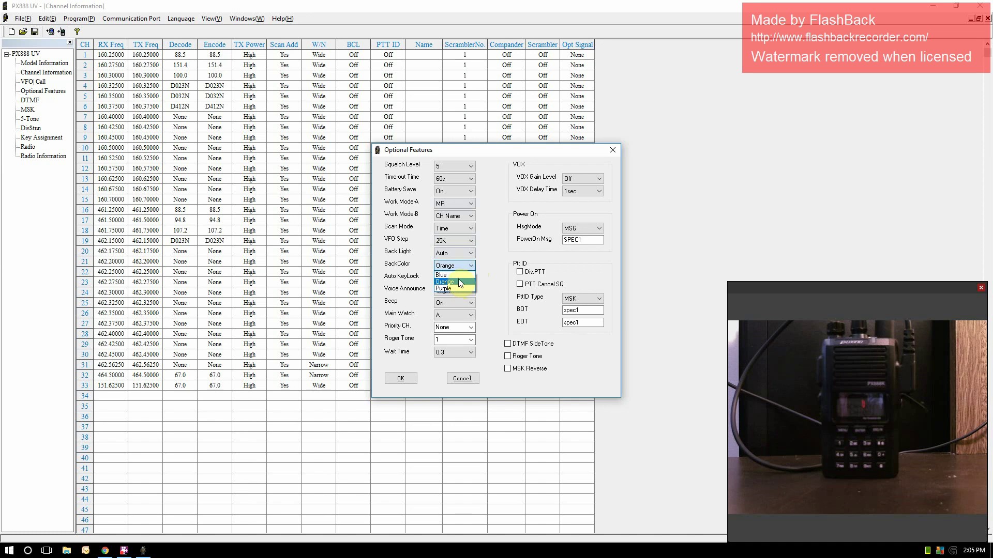
click(492, 231)
click(471, 291)
click(457, 297)
click(471, 303)
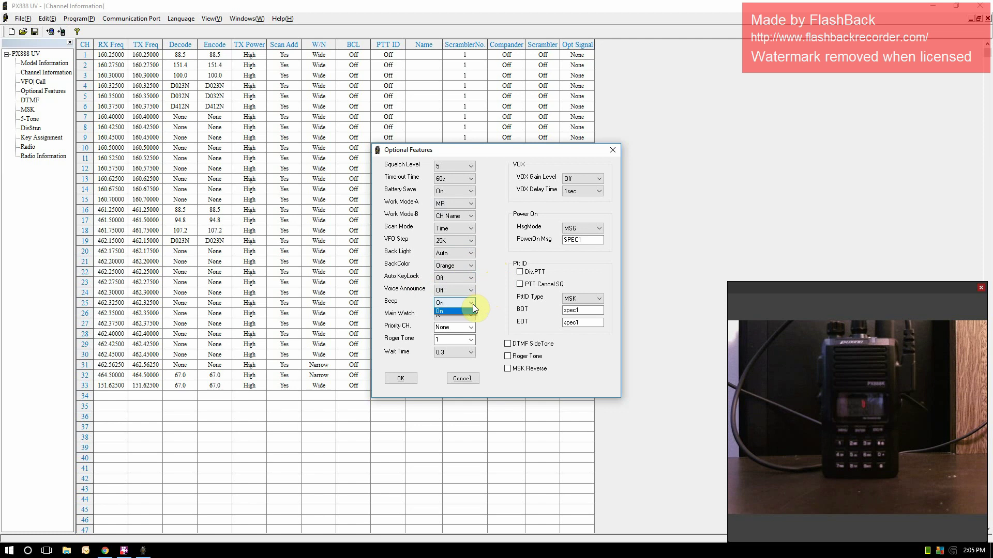
click(450, 311)
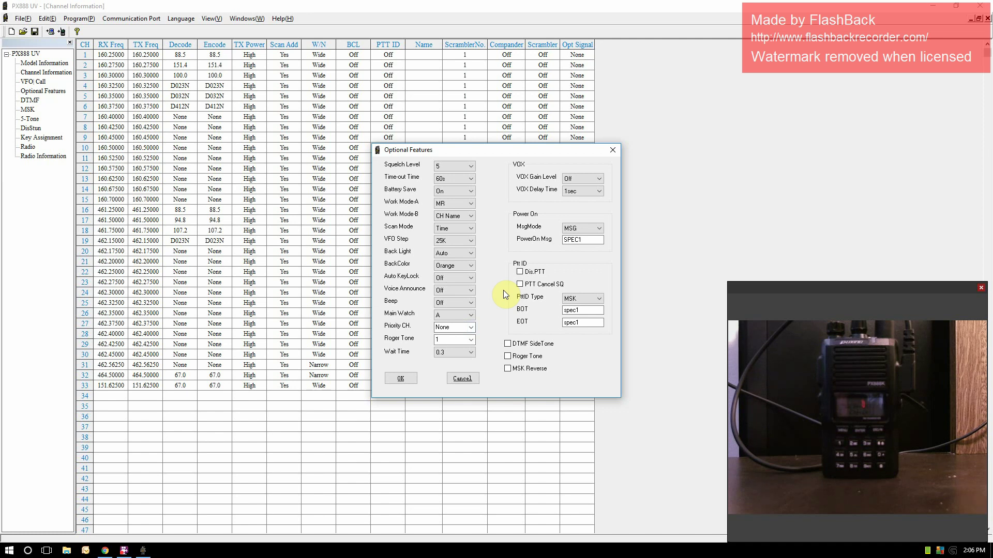
click(455, 340)
click(612, 150)
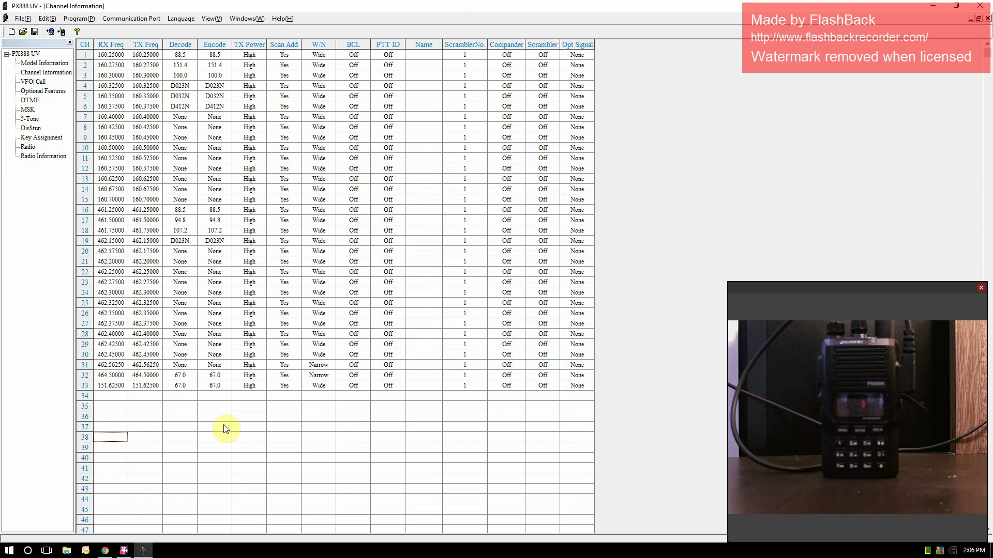
click(22, 18)
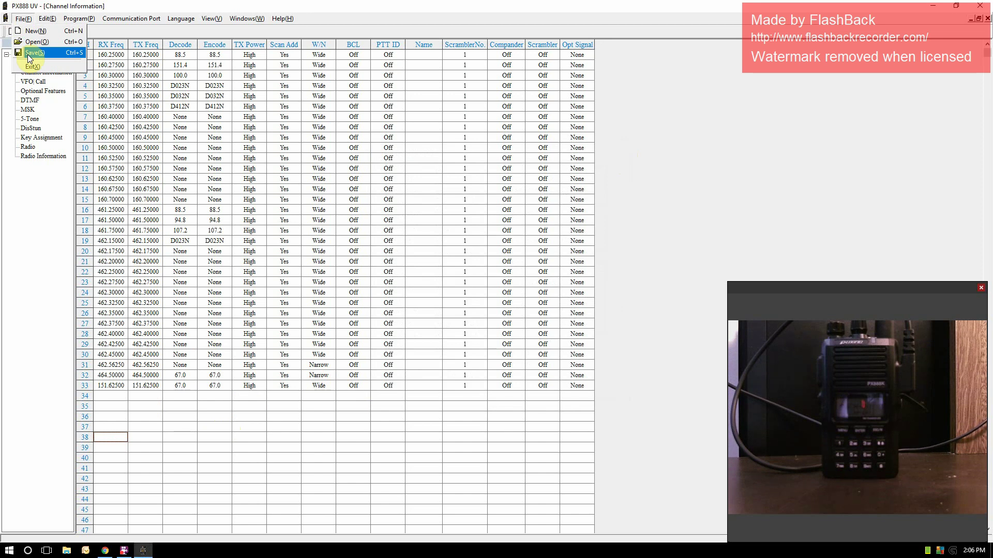
key(Left)
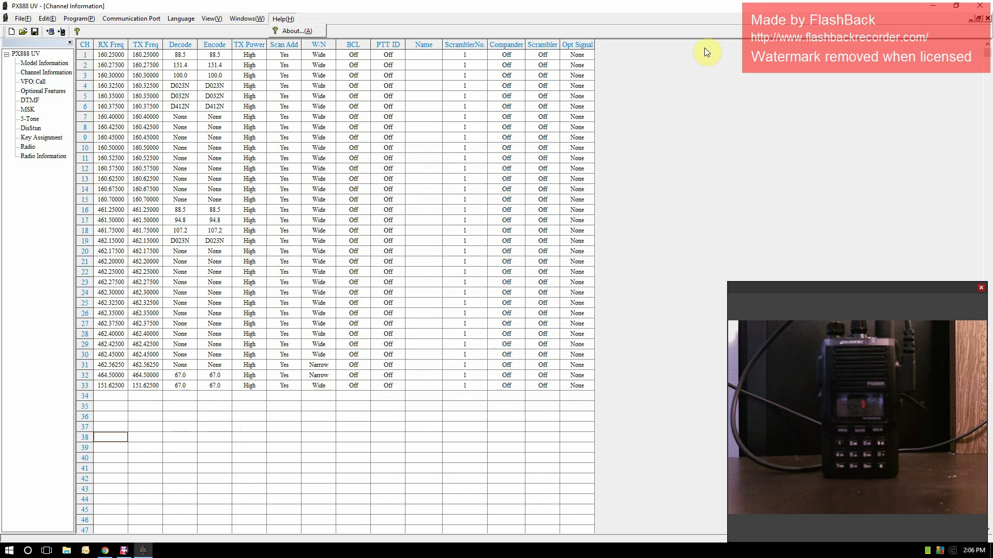
click(704, 29)
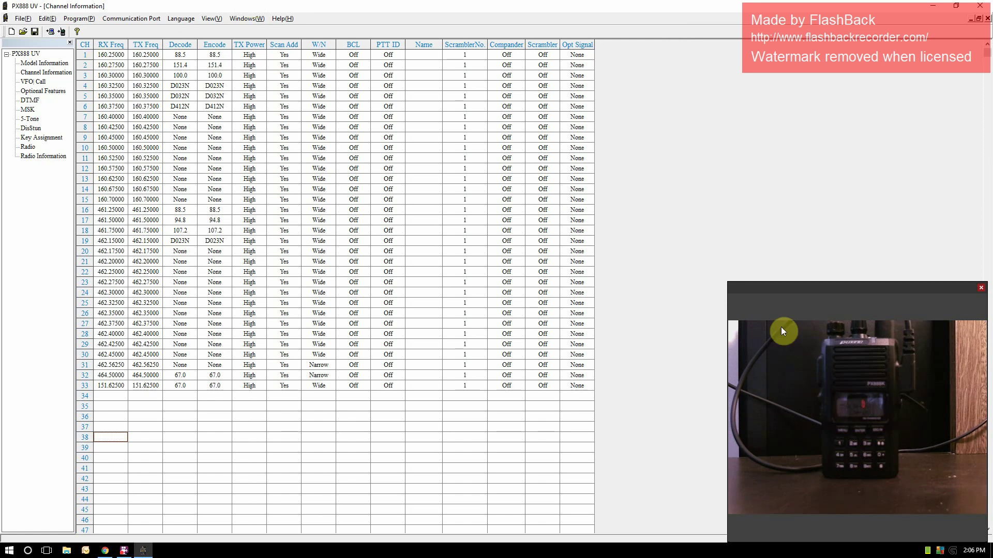
Read the channel data from the radio and acknowledge the Reading completed message.
click(51, 32)
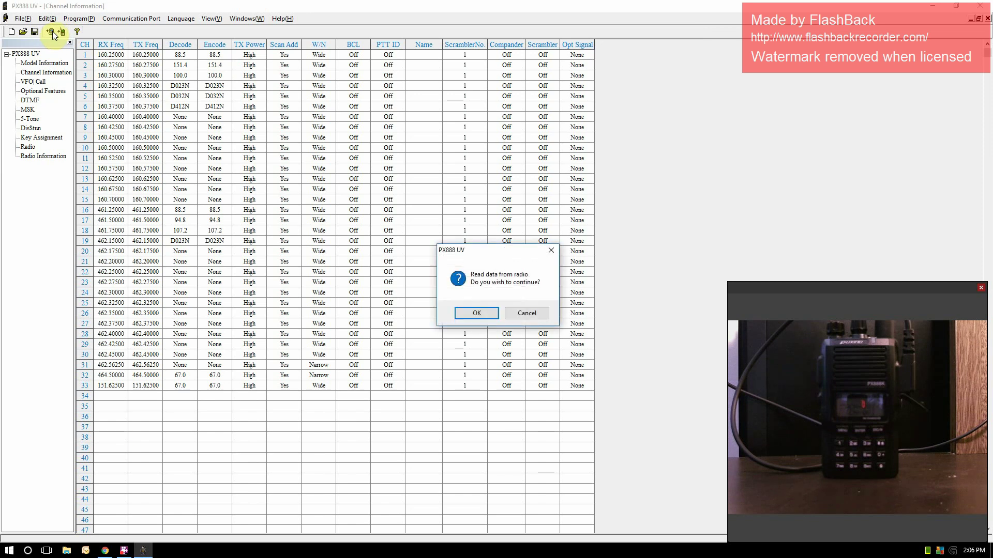
click(486, 313)
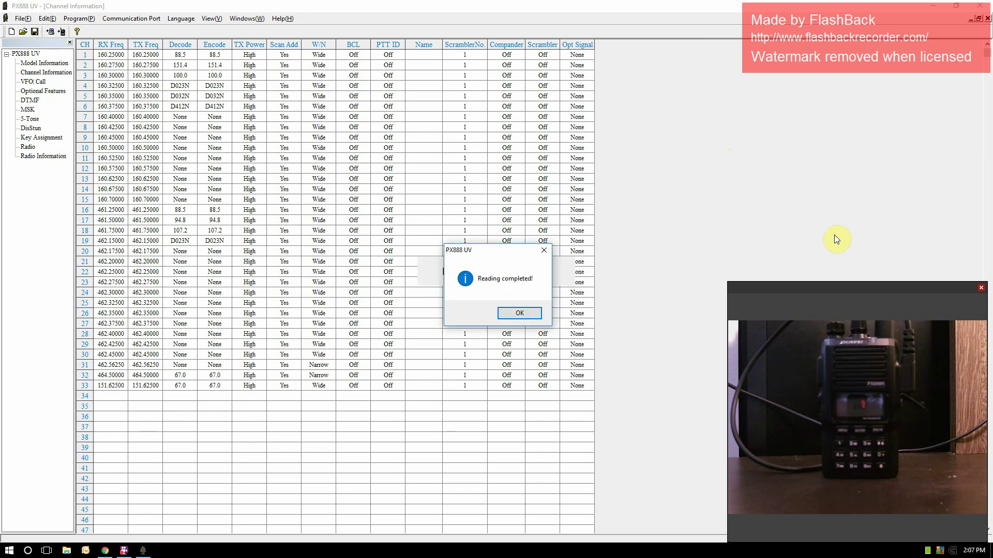
click(537, 312)
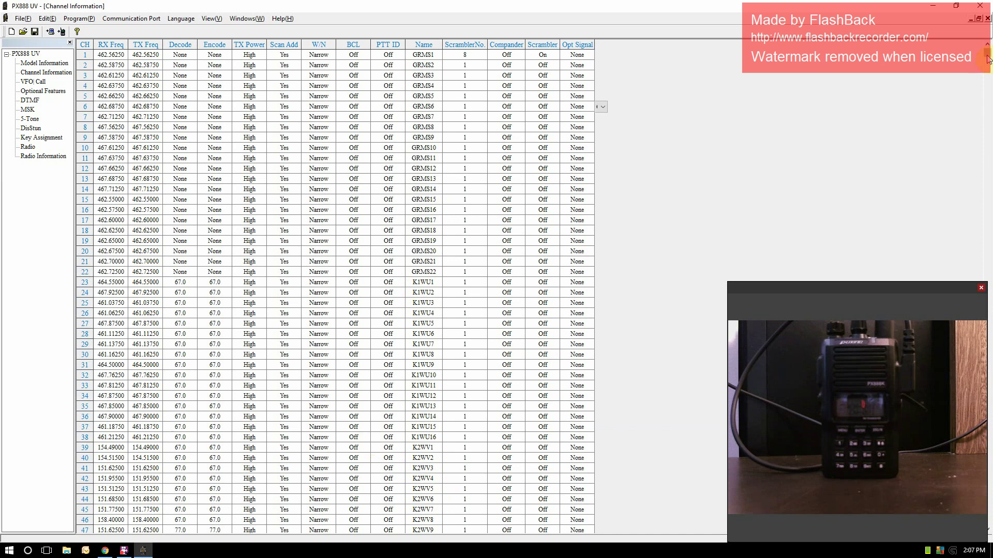
Review channels 1 through 122, then show the read Optional Features (squelch 5, time-out 30s, Blue).
scroll(985, 114, down, 1)
click(987, 118)
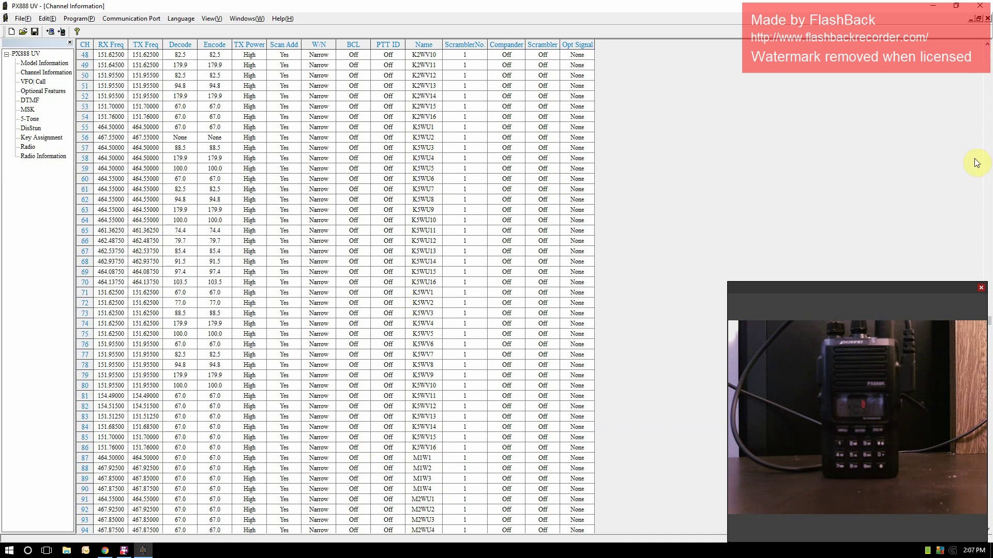
drag(939, 292, 888, 259)
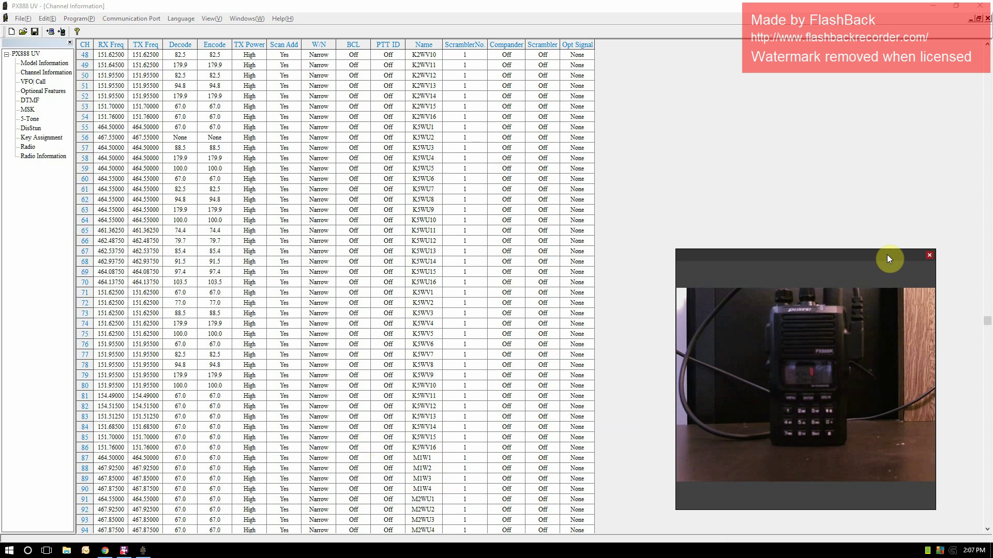
click(987, 354)
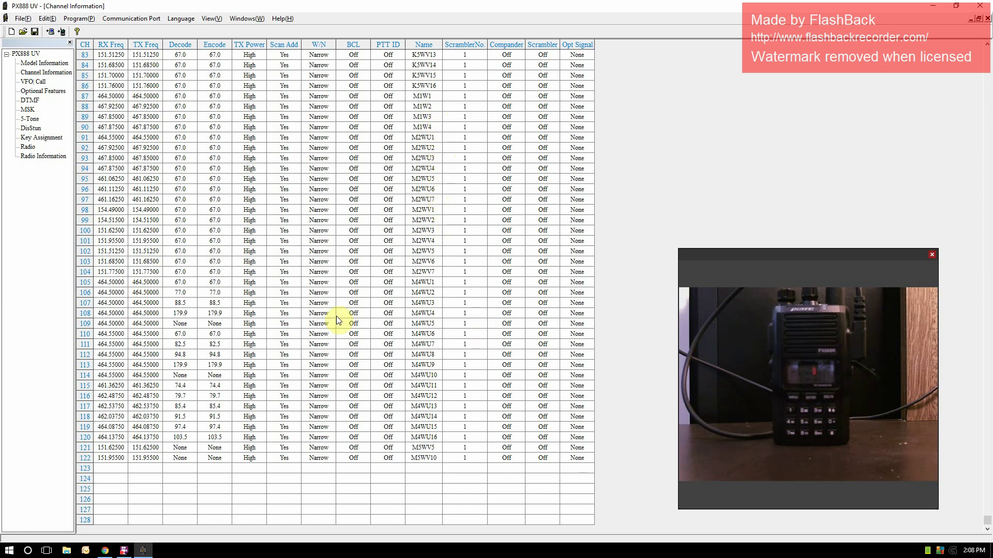
drag(987, 519, 987, 443)
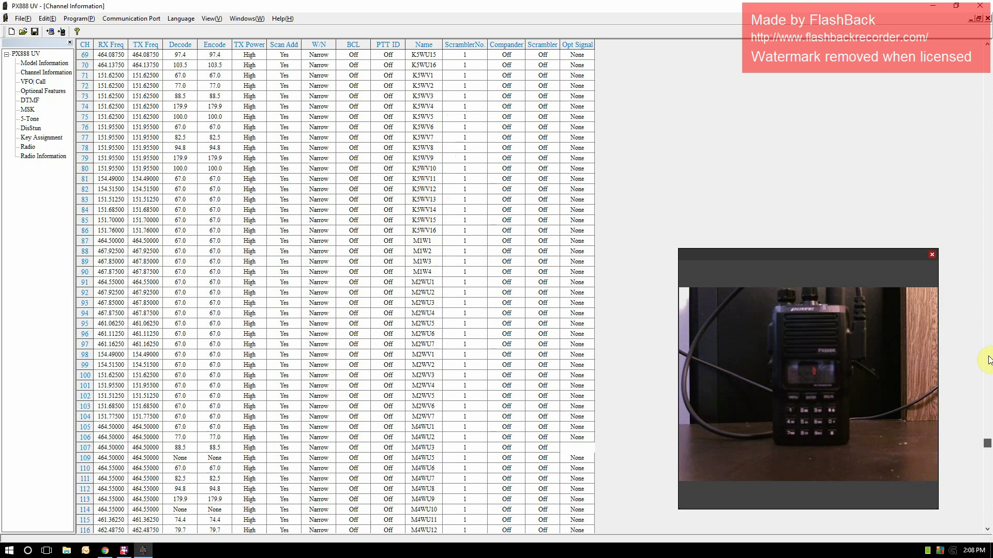
drag(988, 361, 988, 50)
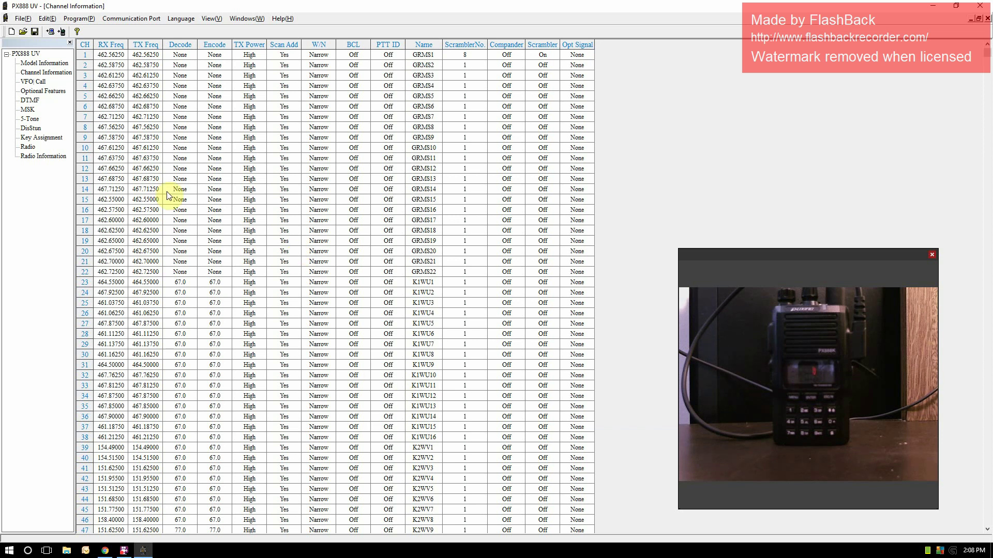
click(44, 90)
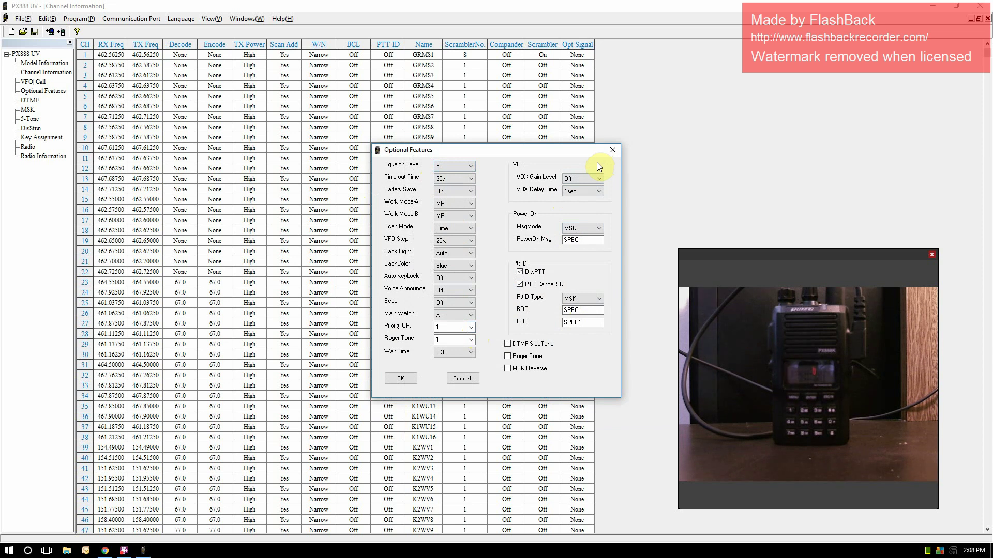
Dismiss the Optional Features dialog to return to the Channel Information grid.
click(612, 150)
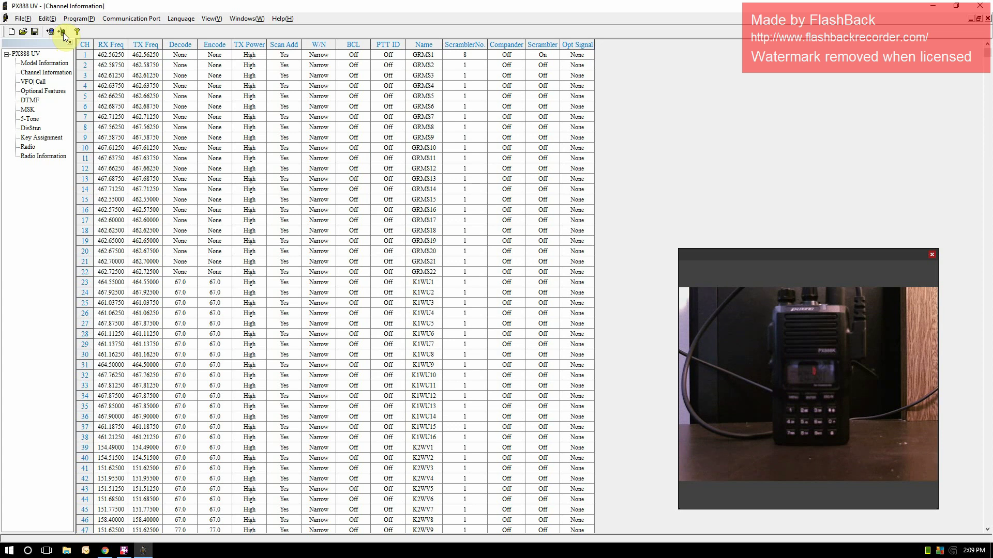
Write all 122 channels to the PX888K radio, then exit PX888 UV.
click(63, 33)
click(463, 313)
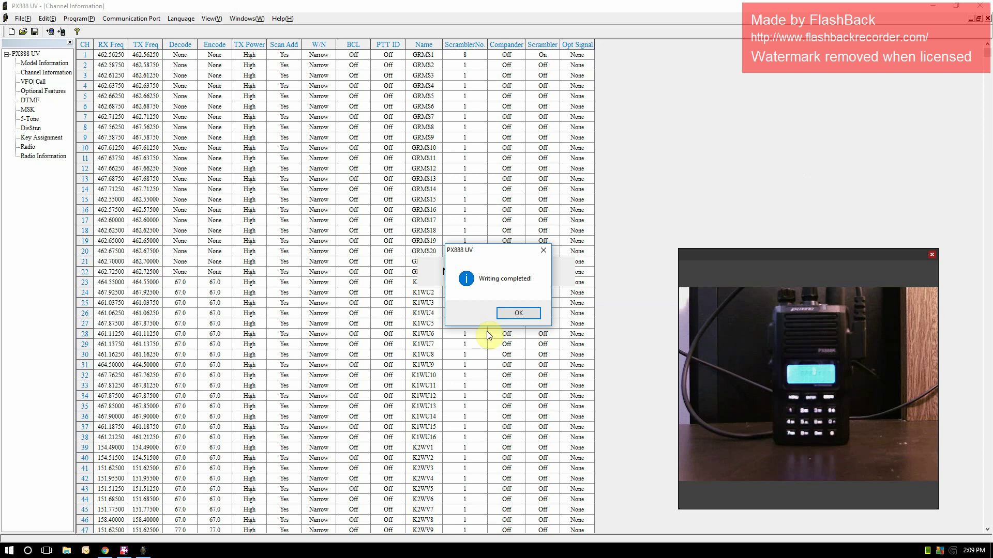
click(529, 315)
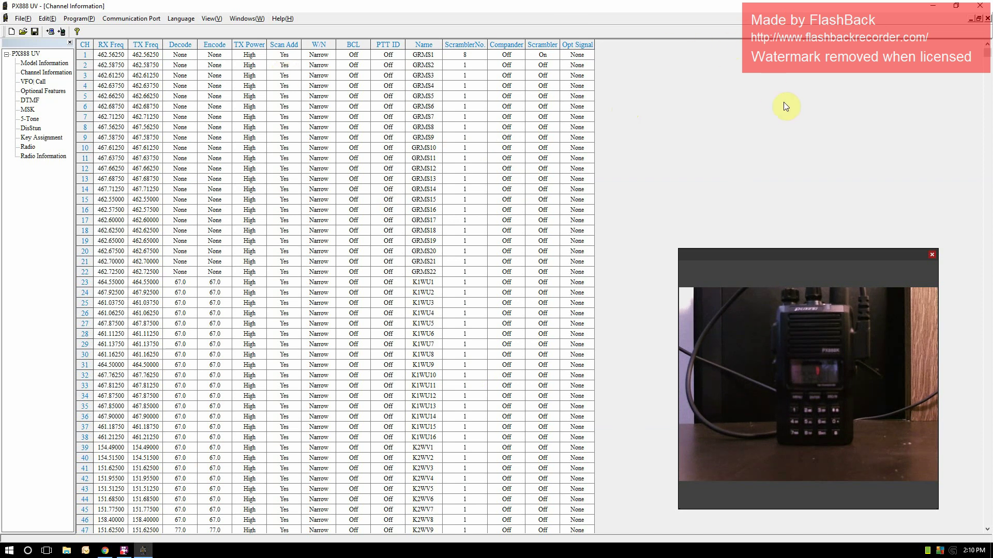
click(979, 5)
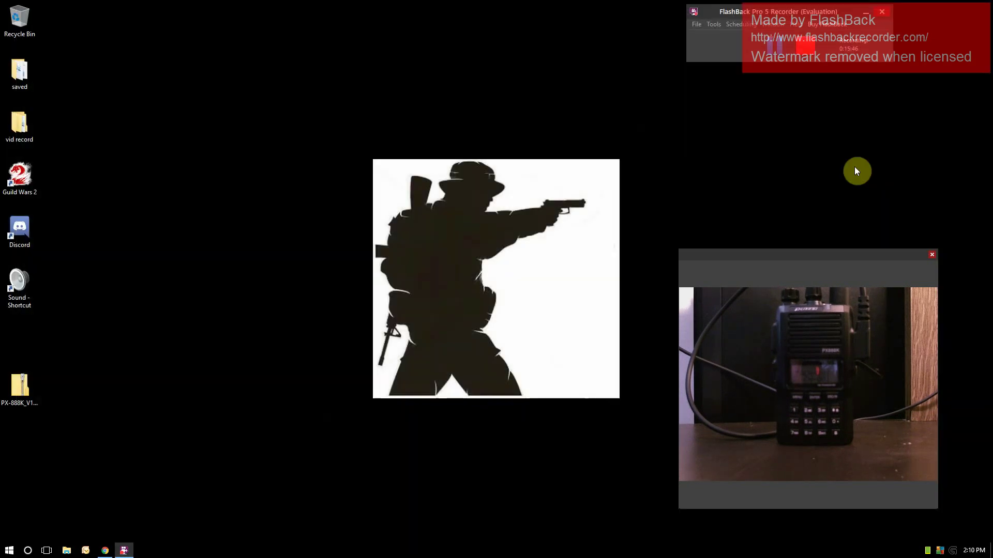